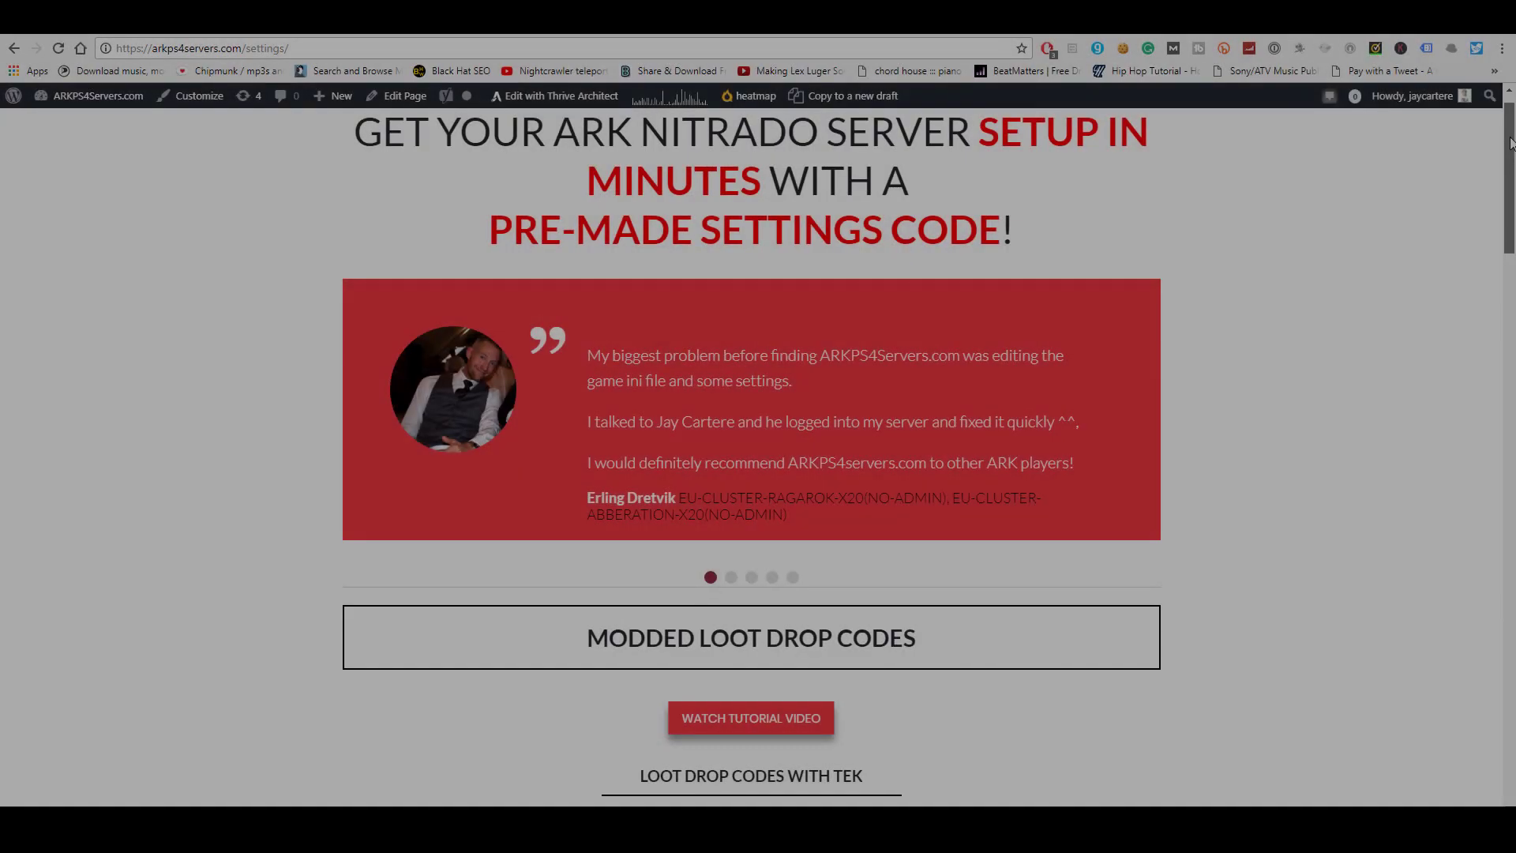
In the Game.ini editor, scroll to and highlight the four IncreasePvPRespawnInterval lines, 347–353.
left_click_drag(1510, 117, 1468, 460)
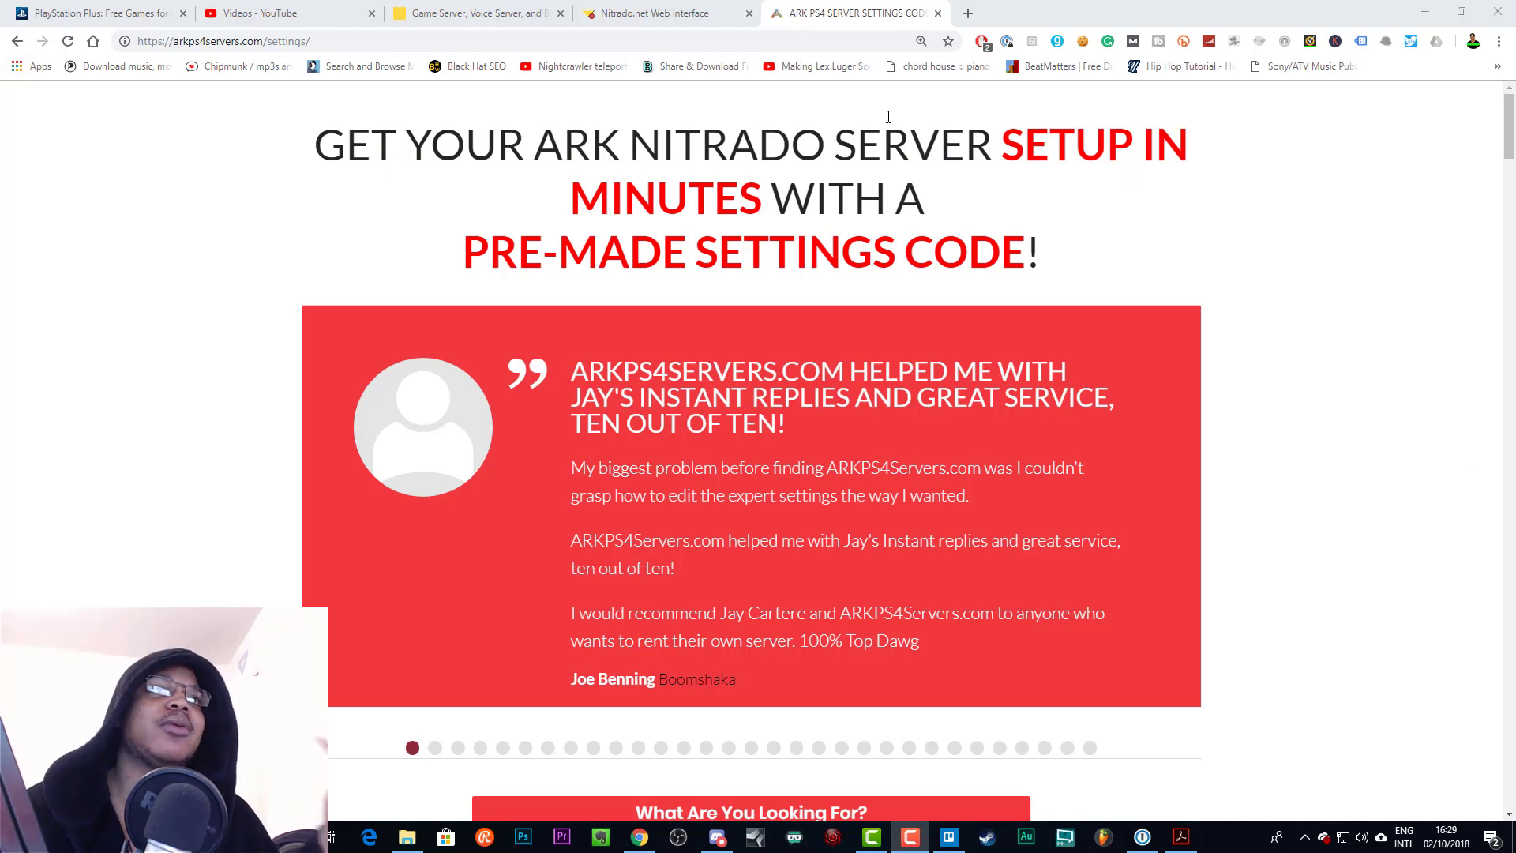
left_click(640, 6)
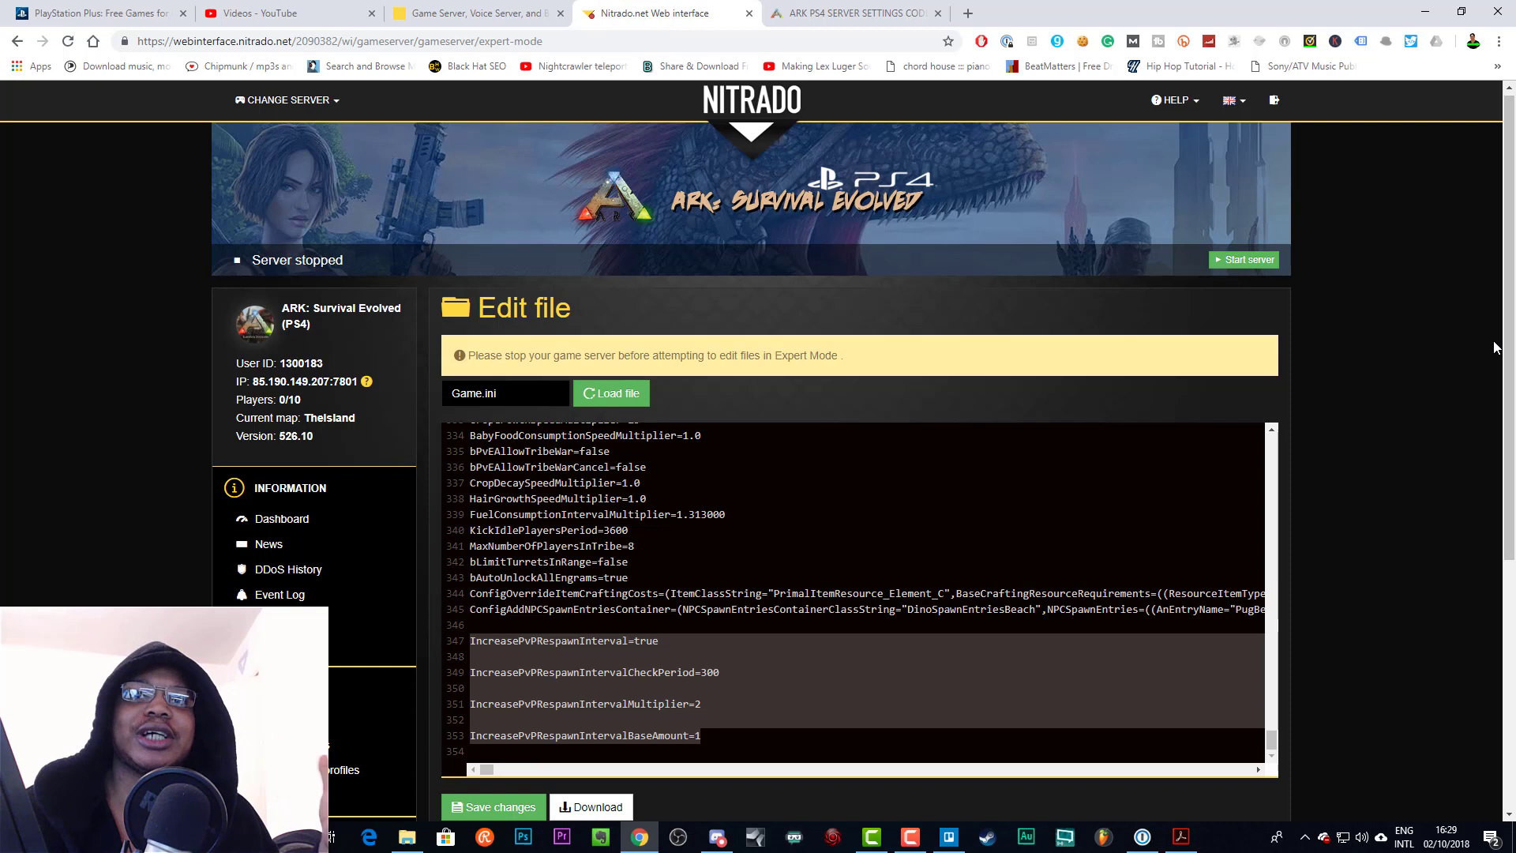
left_click(684, 636)
scroll(684, 637, "down", 1)
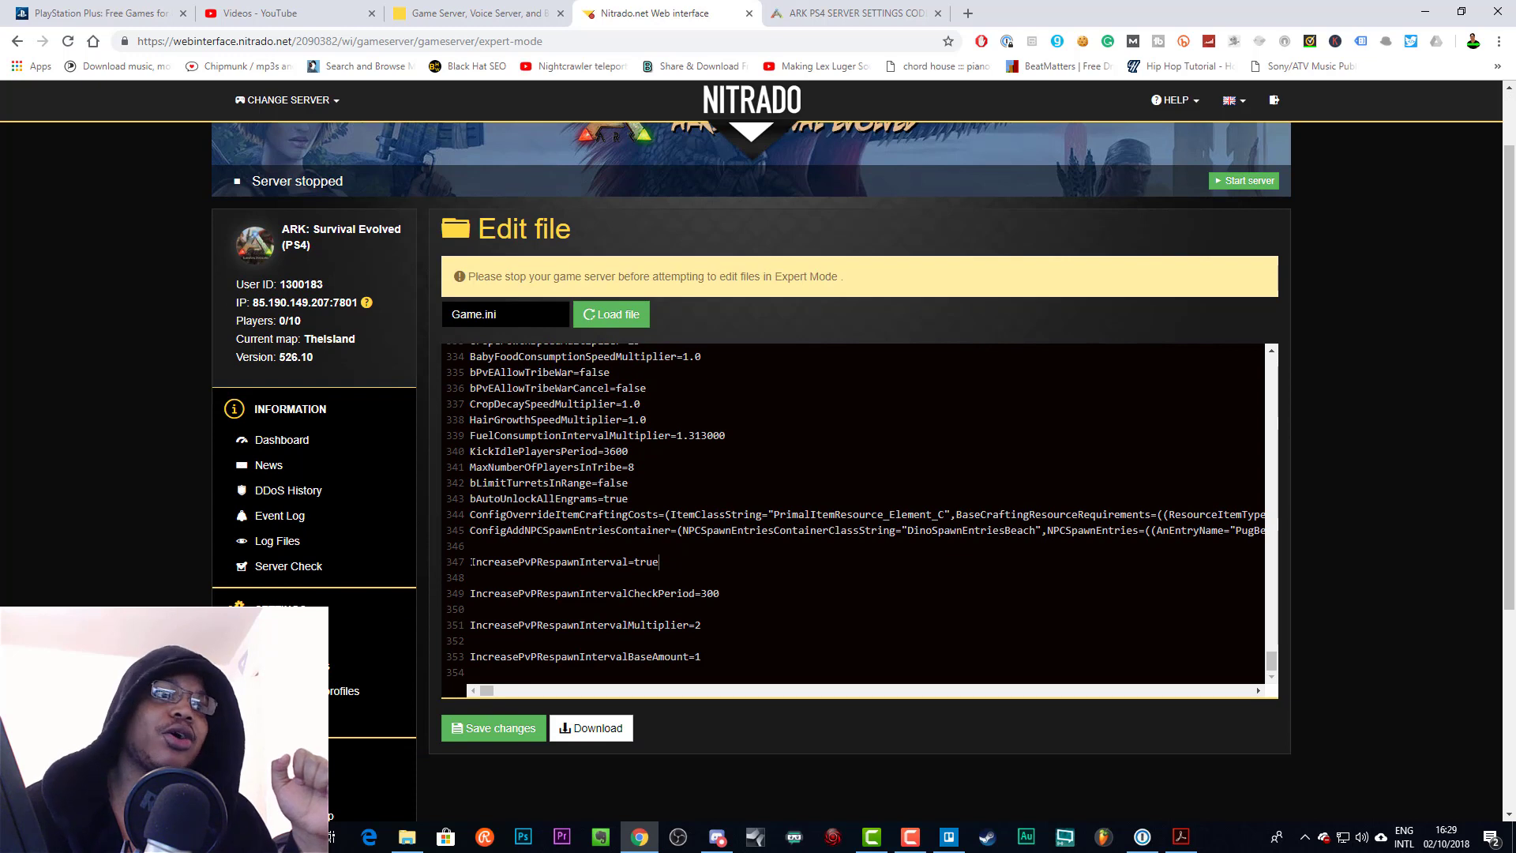
left_click_drag(471, 562, 701, 657)
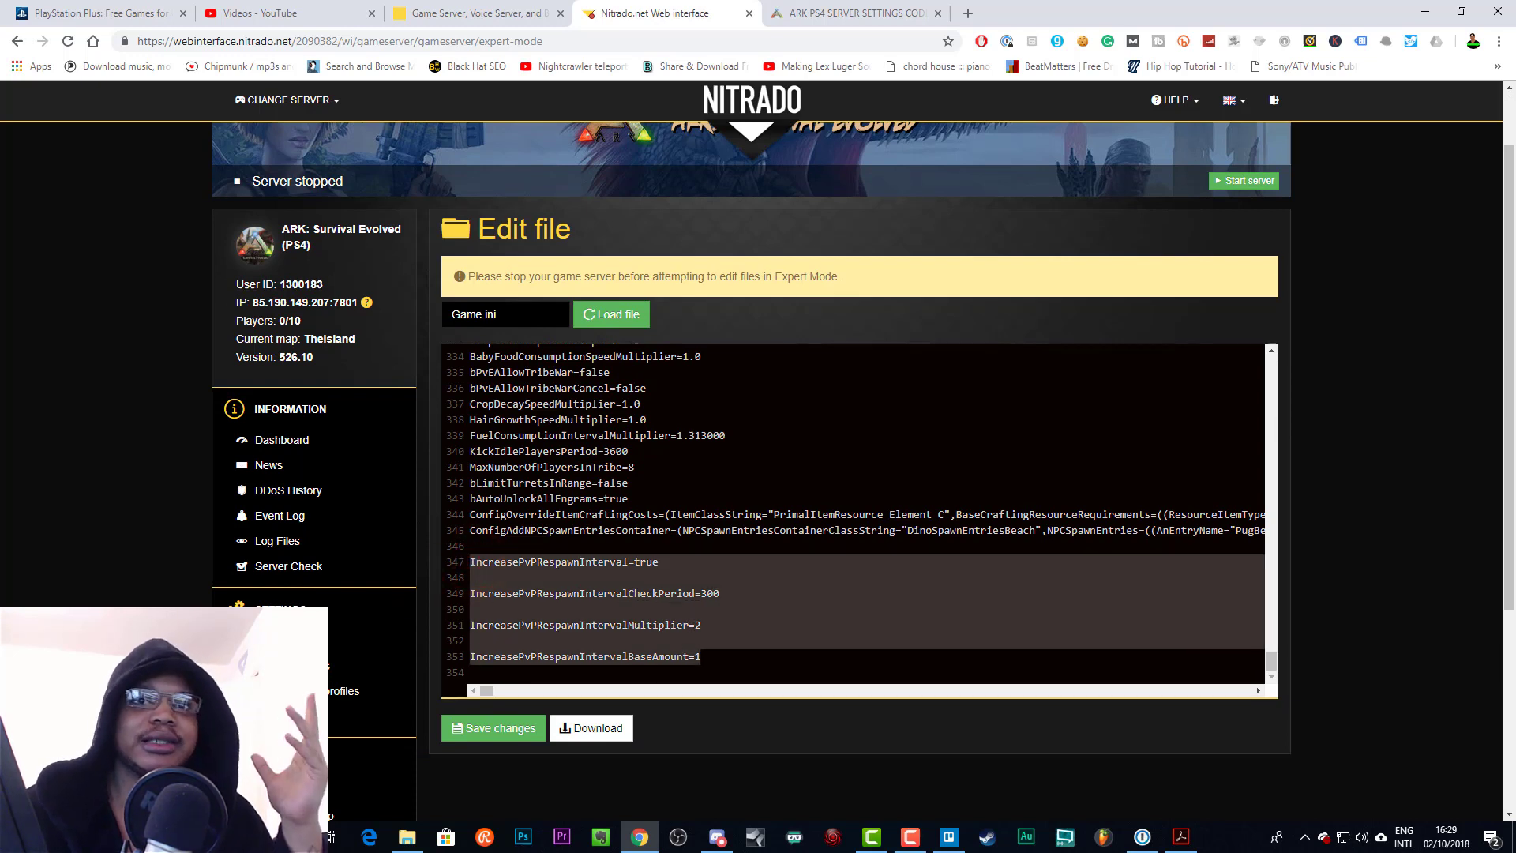
left_click(702, 652)
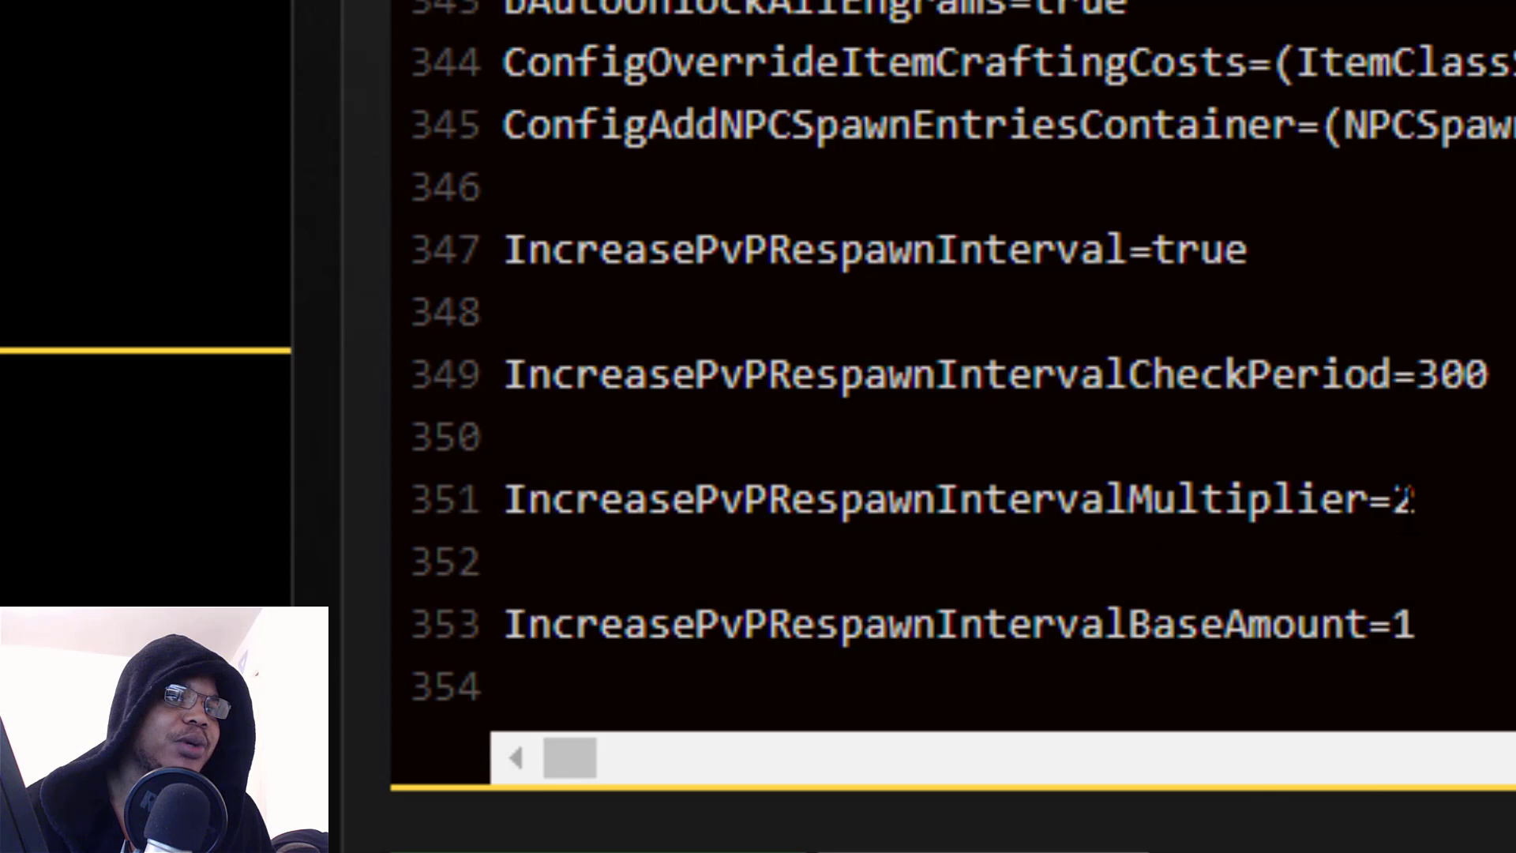
double_click(1401, 500)
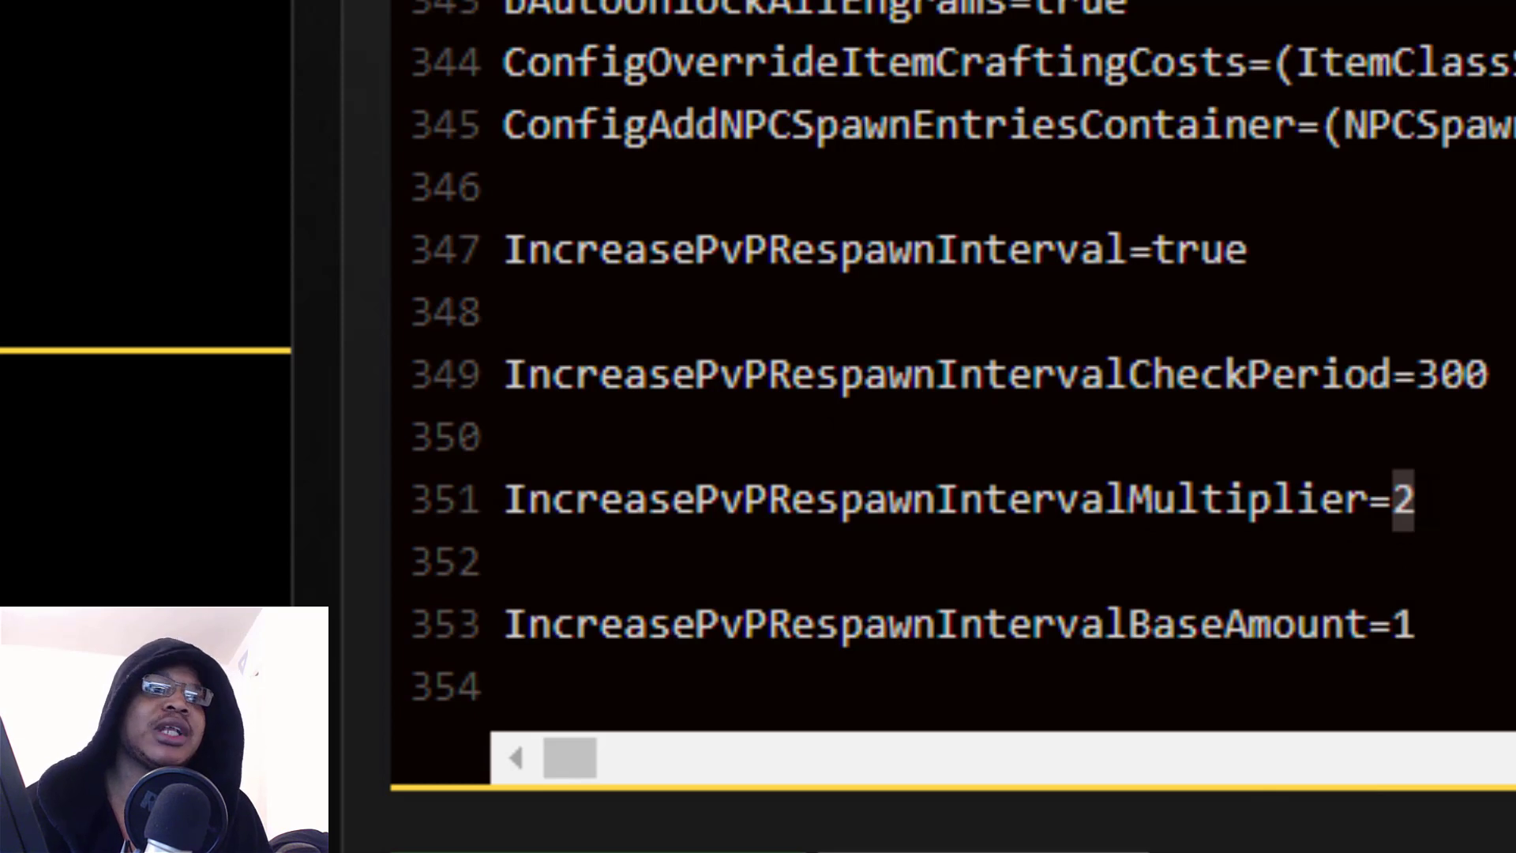
left_click(1419, 502)
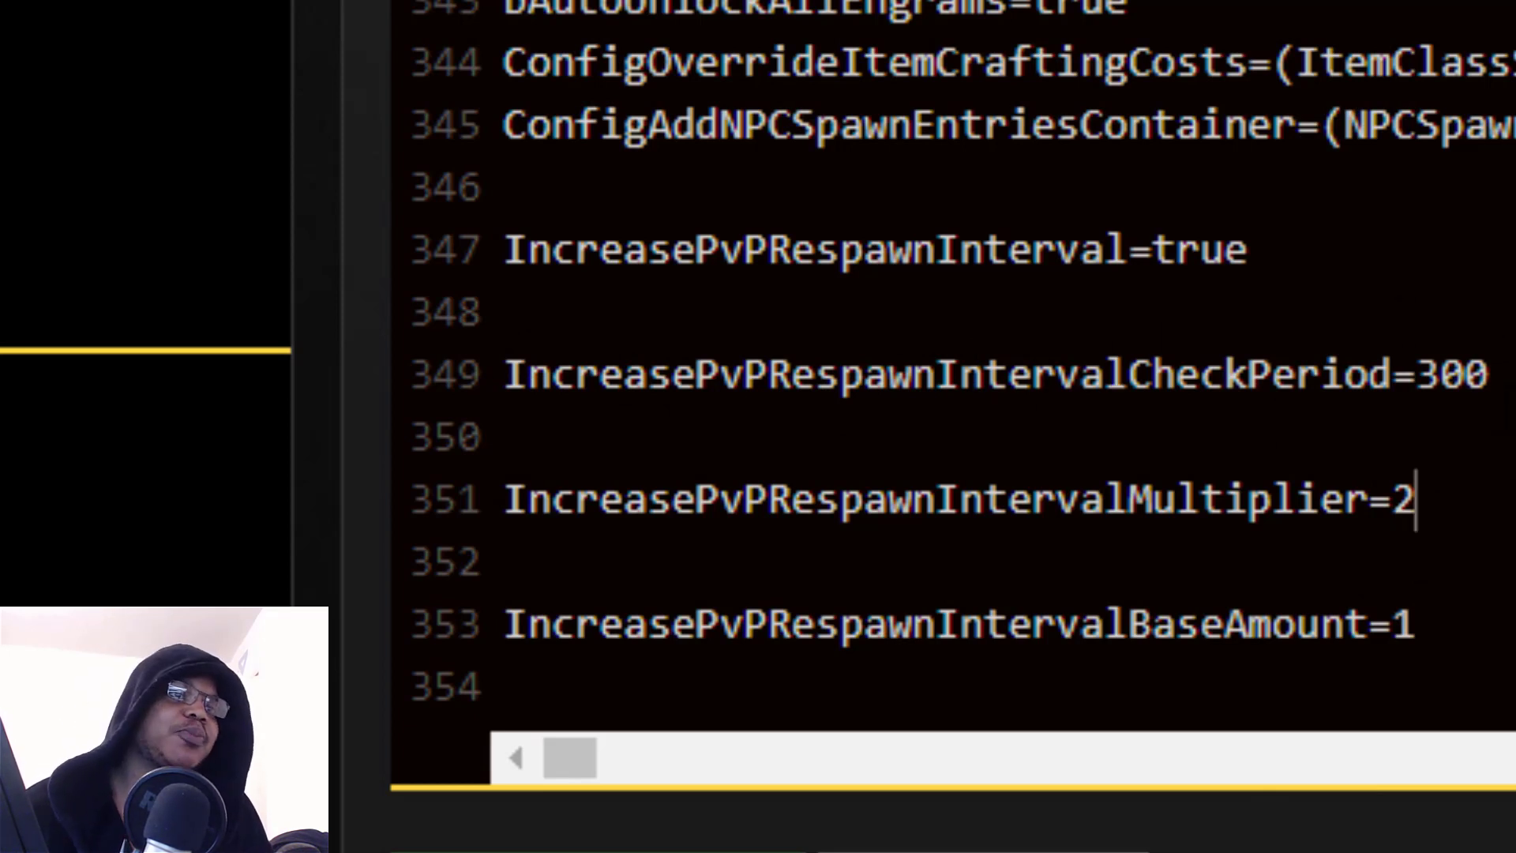
left_click_drag(1492, 371, 1425, 372)
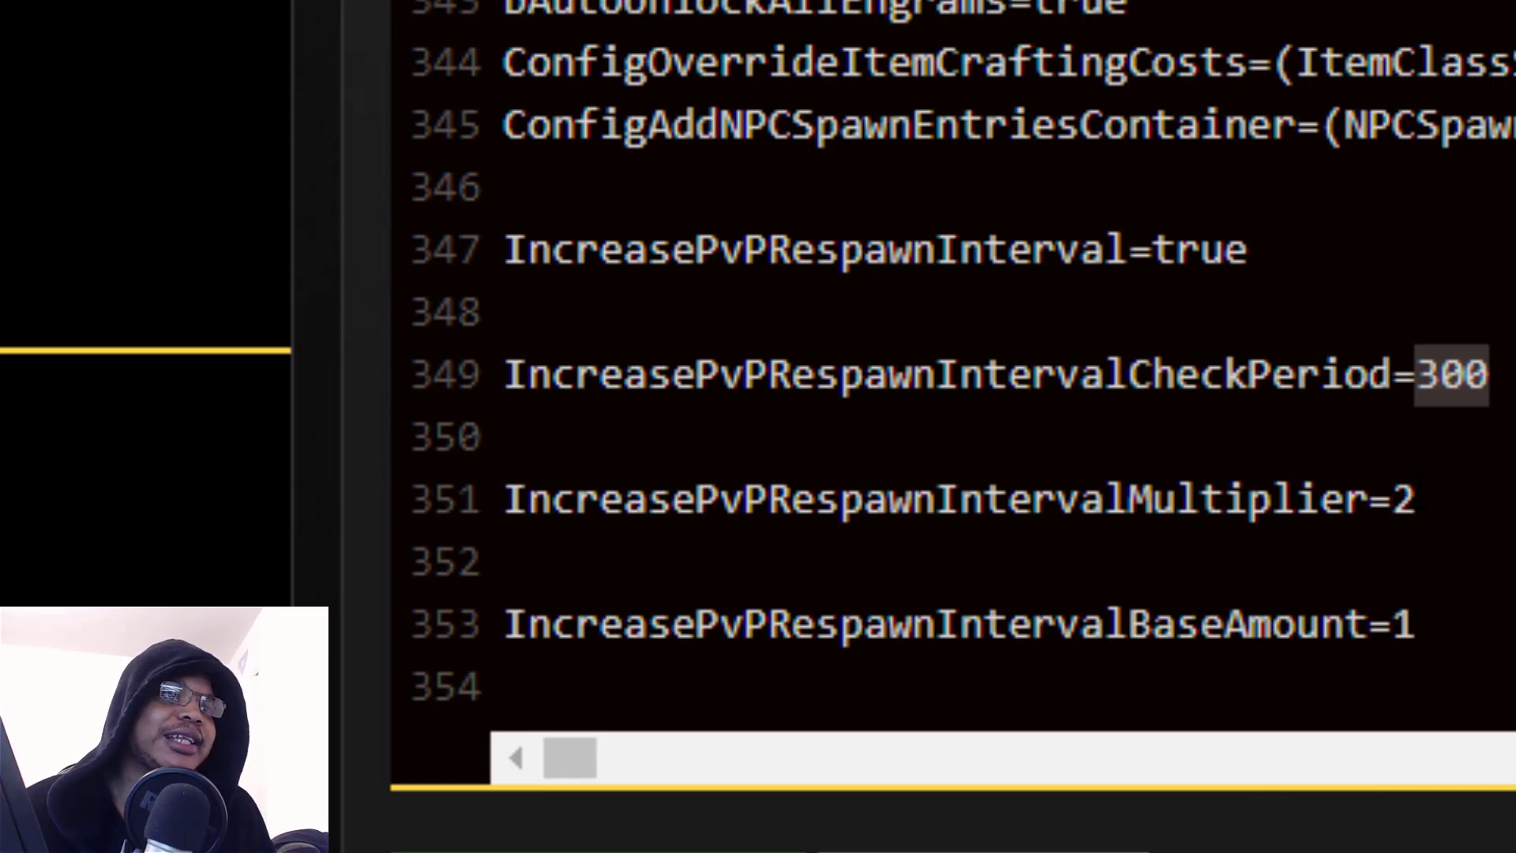
left_click(1412, 498)
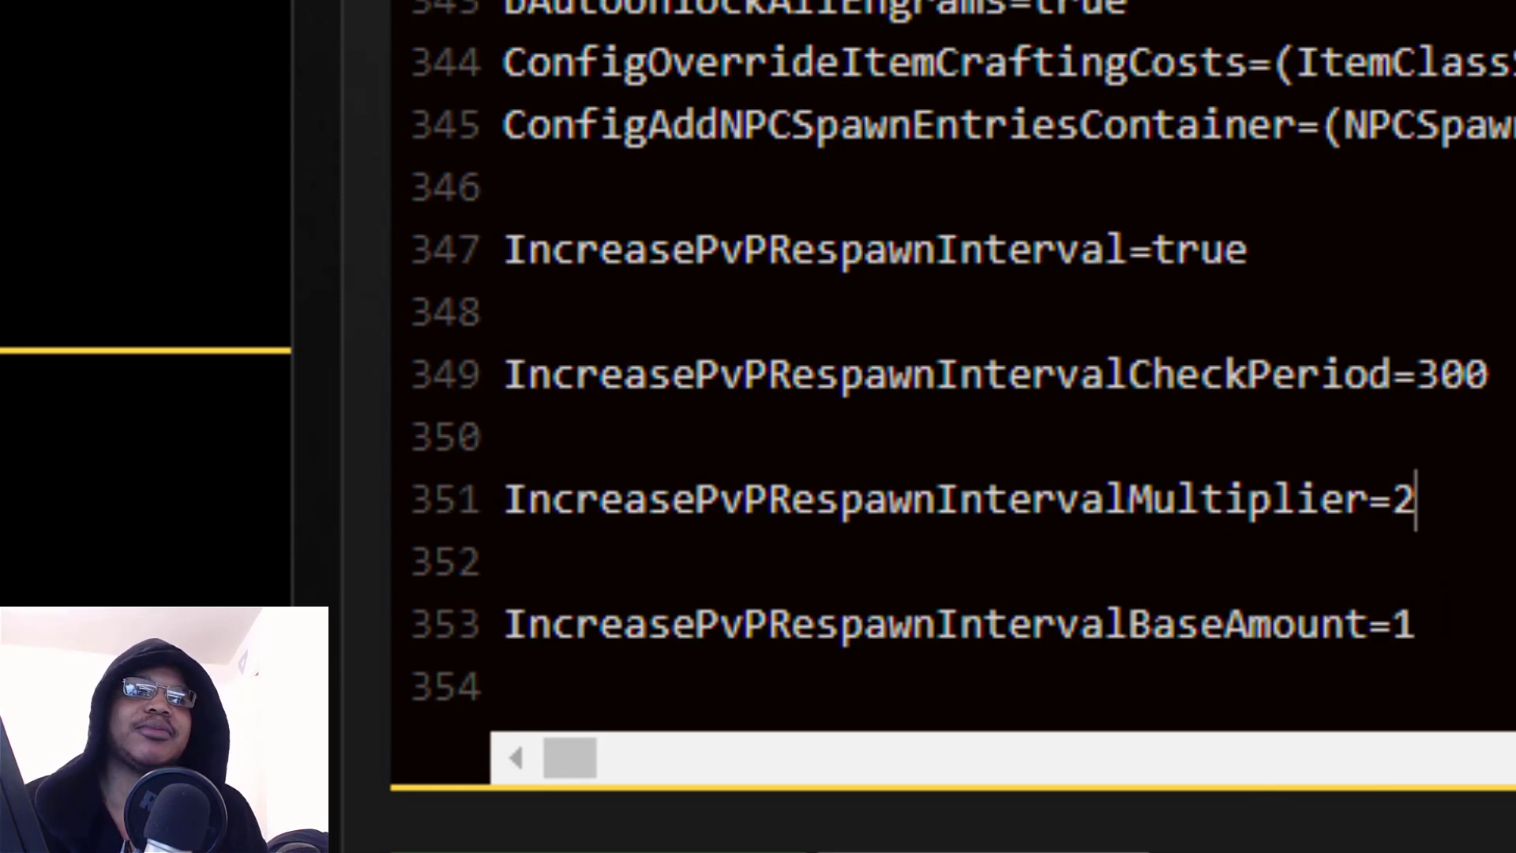
left_click(1441, 616)
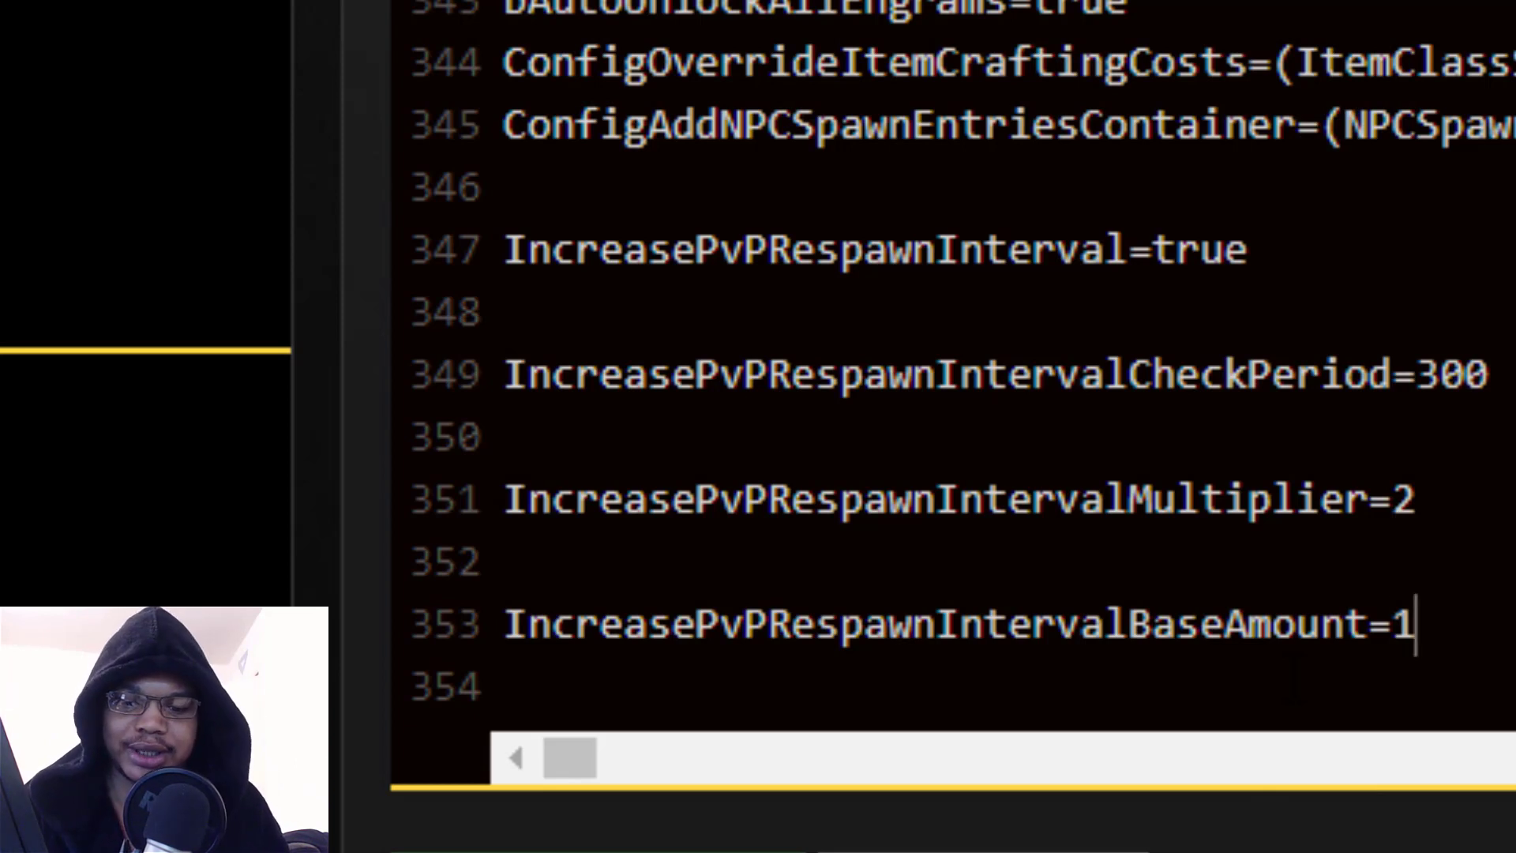
Change IncreasePvPRespawnIntervalBaseAmount on line 353 from 1 to 60.
key("BackSpace")
type("60")
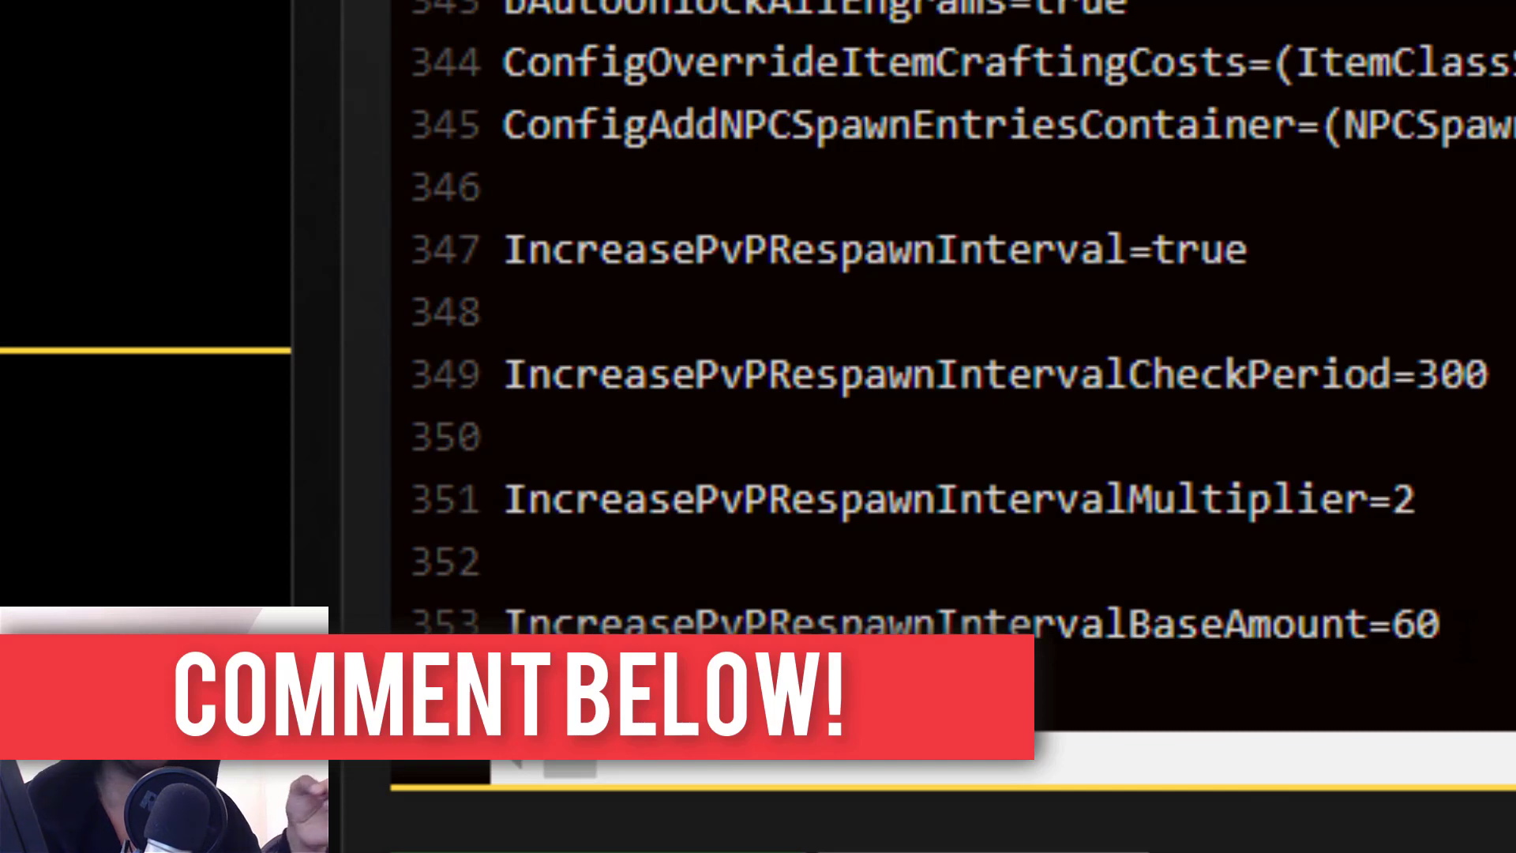
left_click_drag(1449, 624, 419, 252)
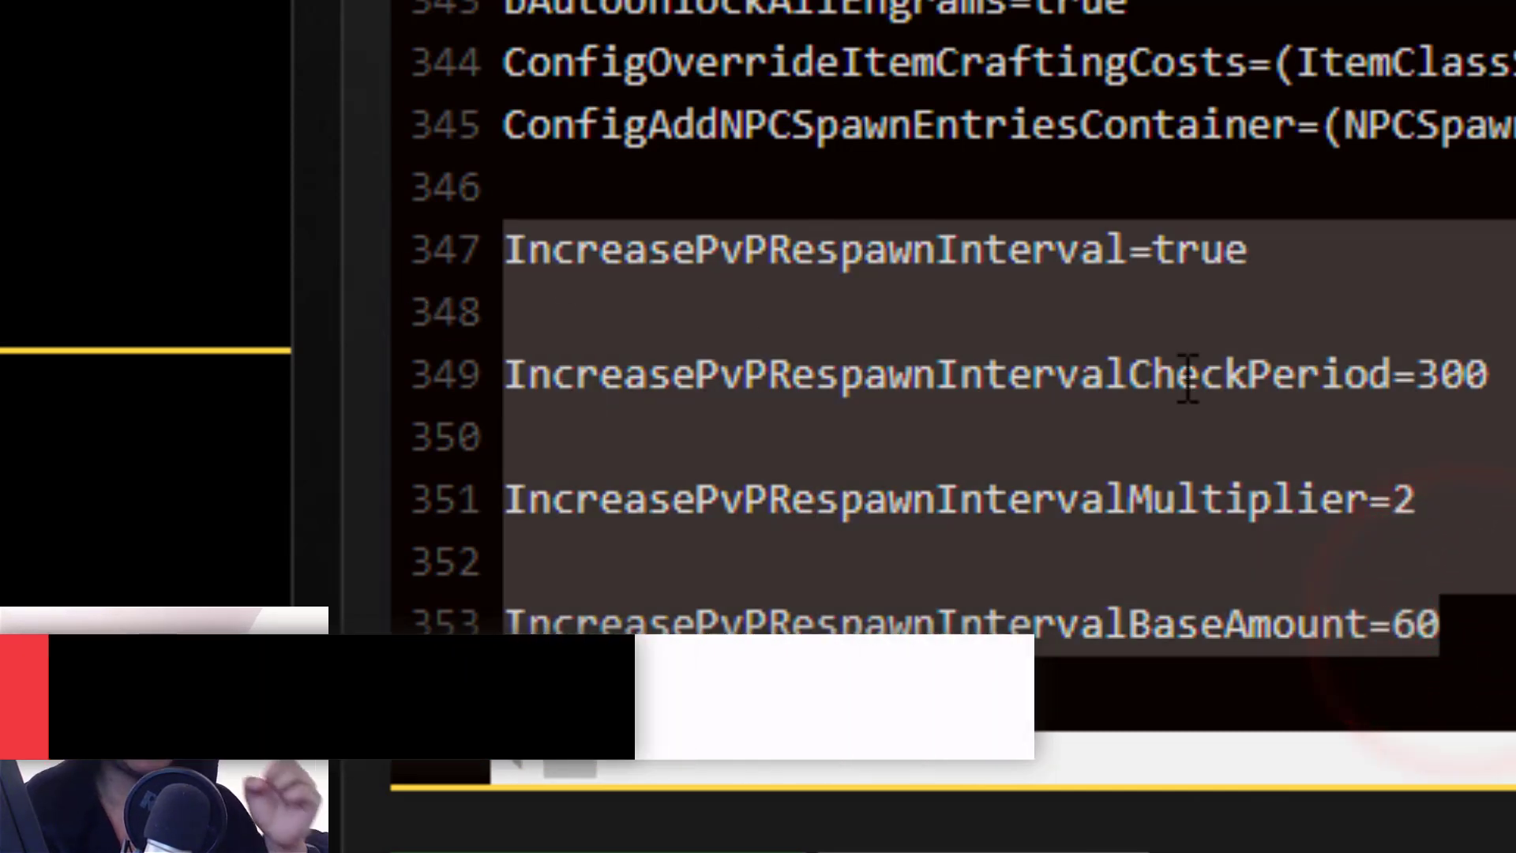
left_click(1180, 406)
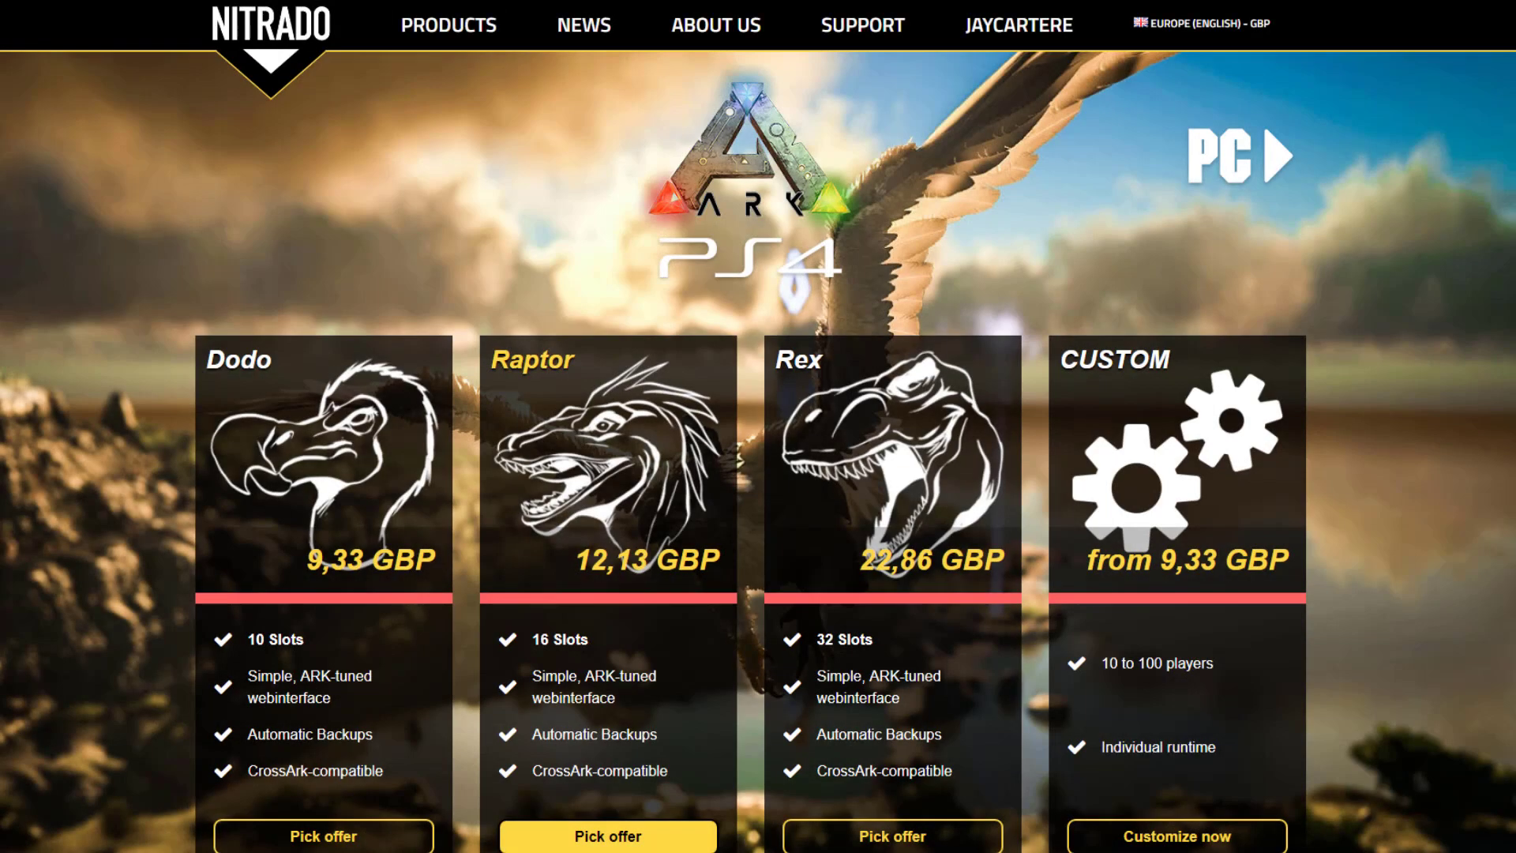
scroll(750, 451, "down", 5)
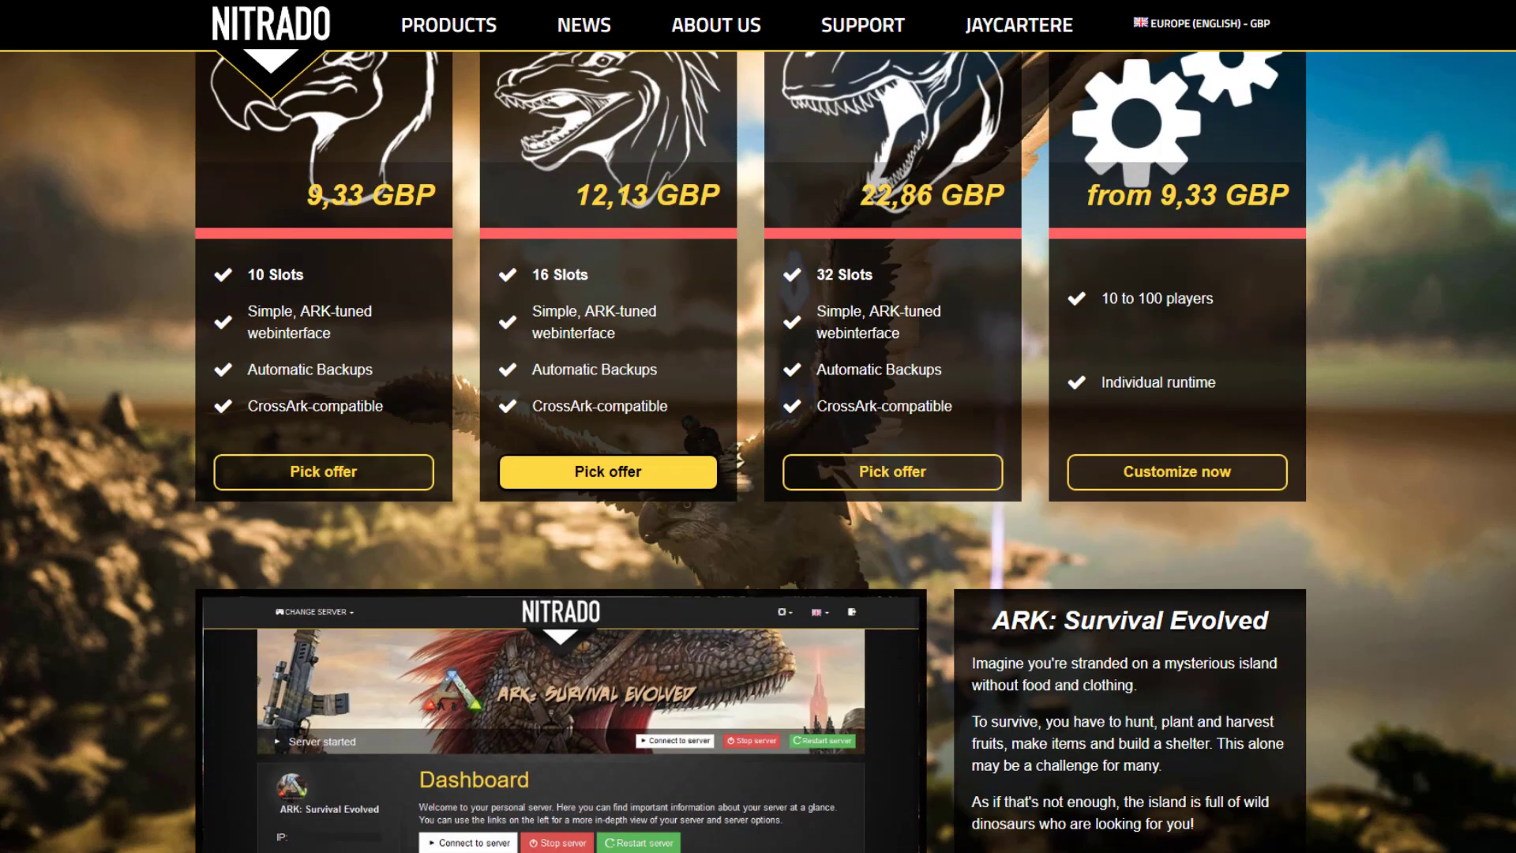
scroll(750, 450, "down", 6)
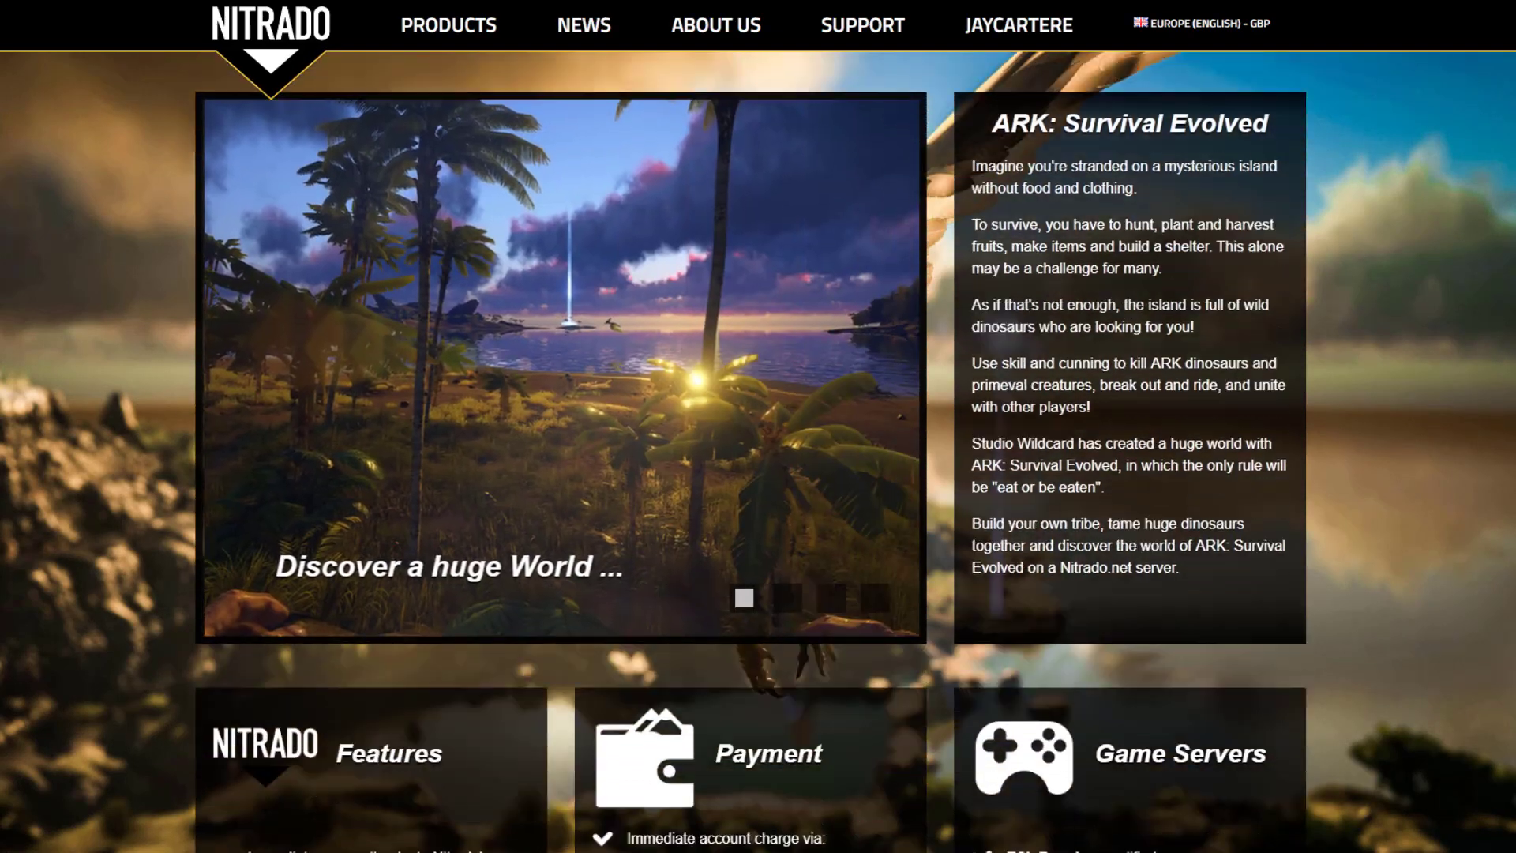
scroll(750, 451, "down", 5)
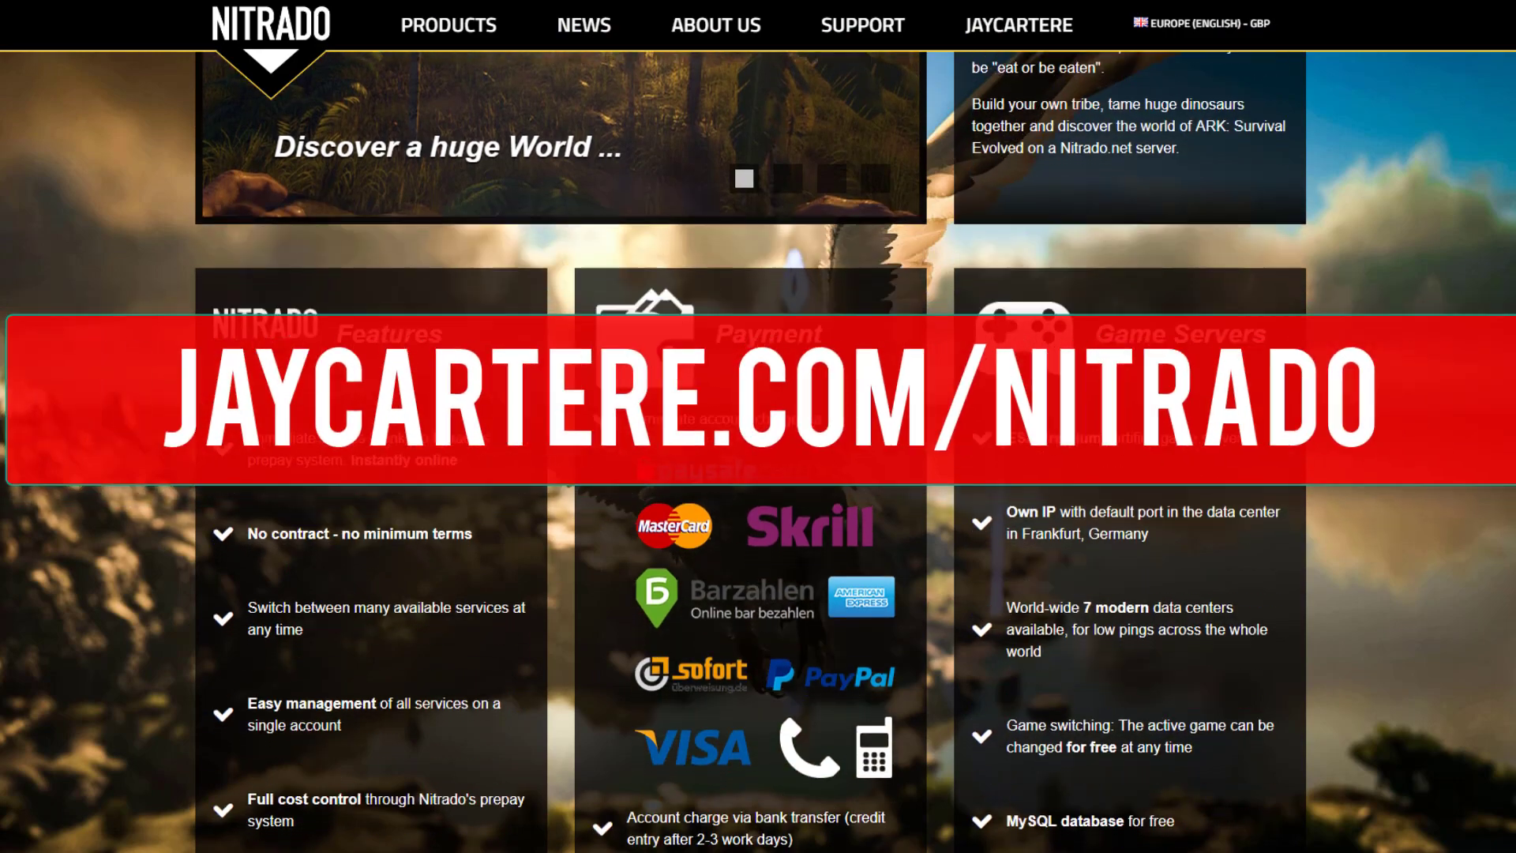
scroll(750, 450, "down", 5)
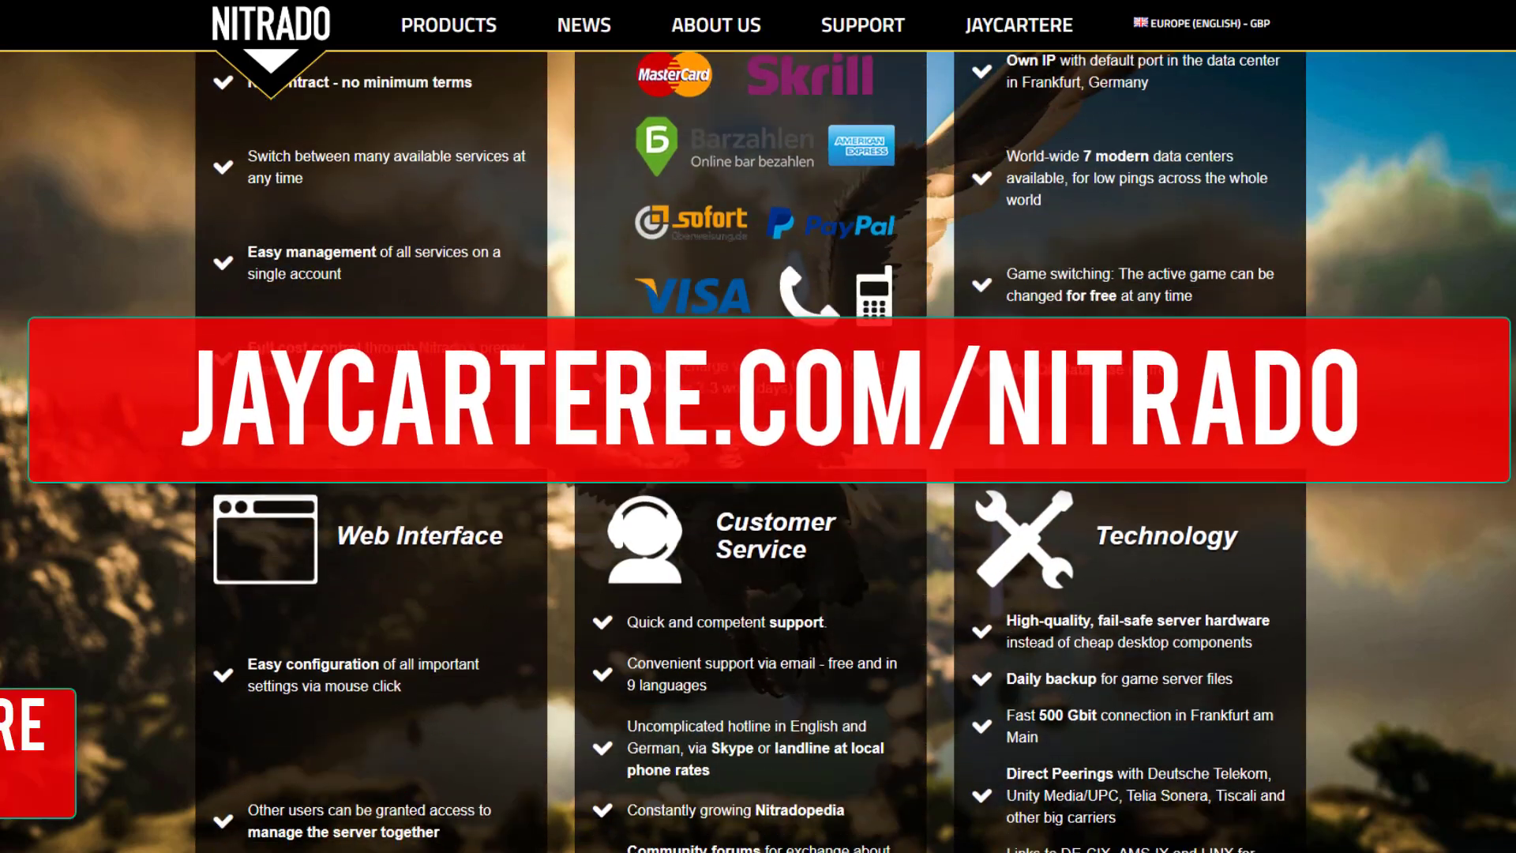
scroll(750, 450, "down", 4)
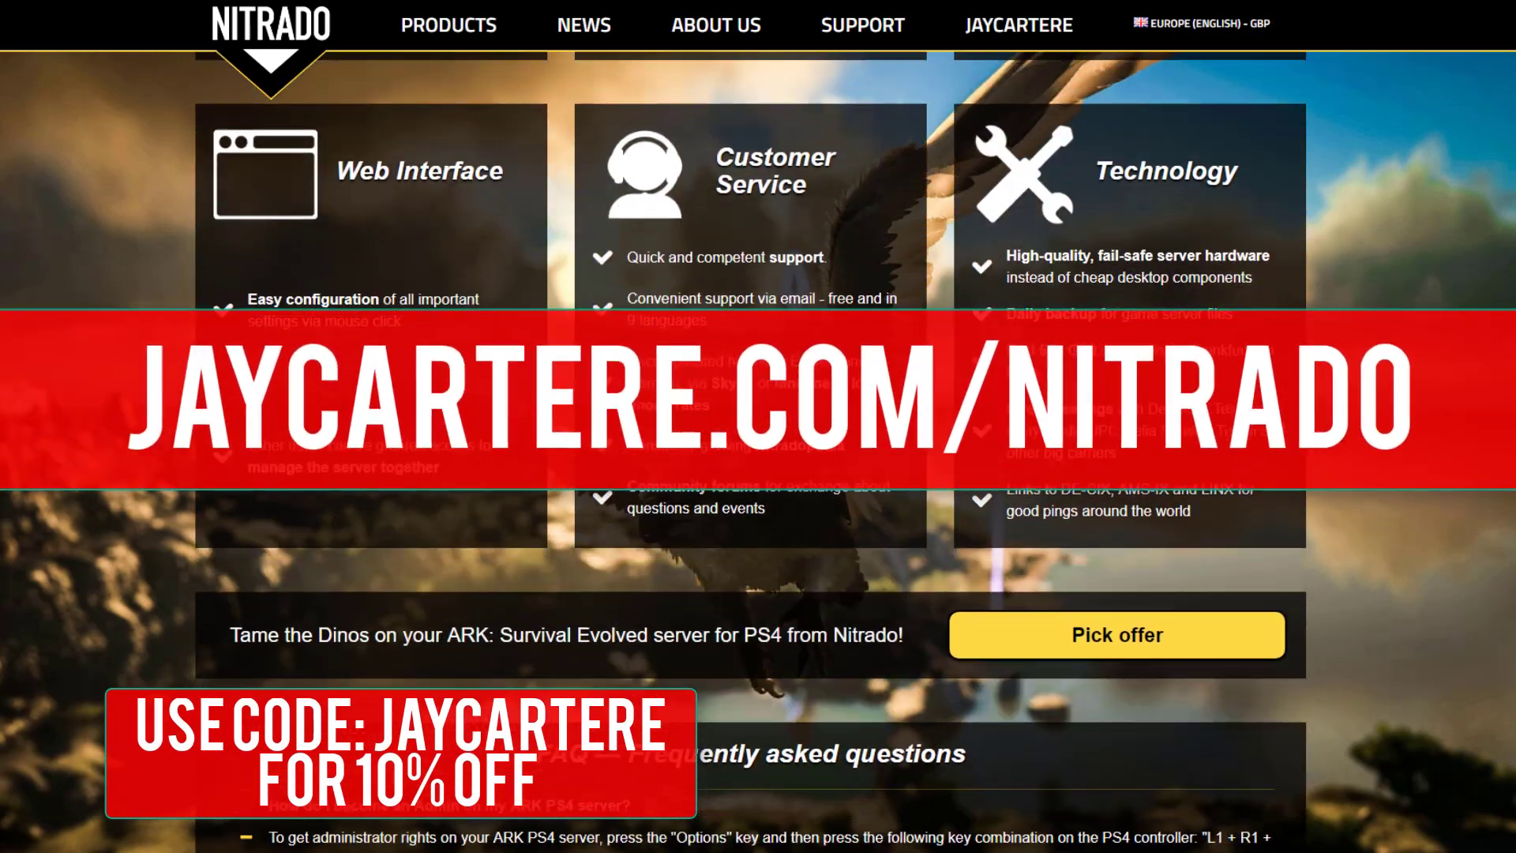
scroll(750, 450, "down", 4)
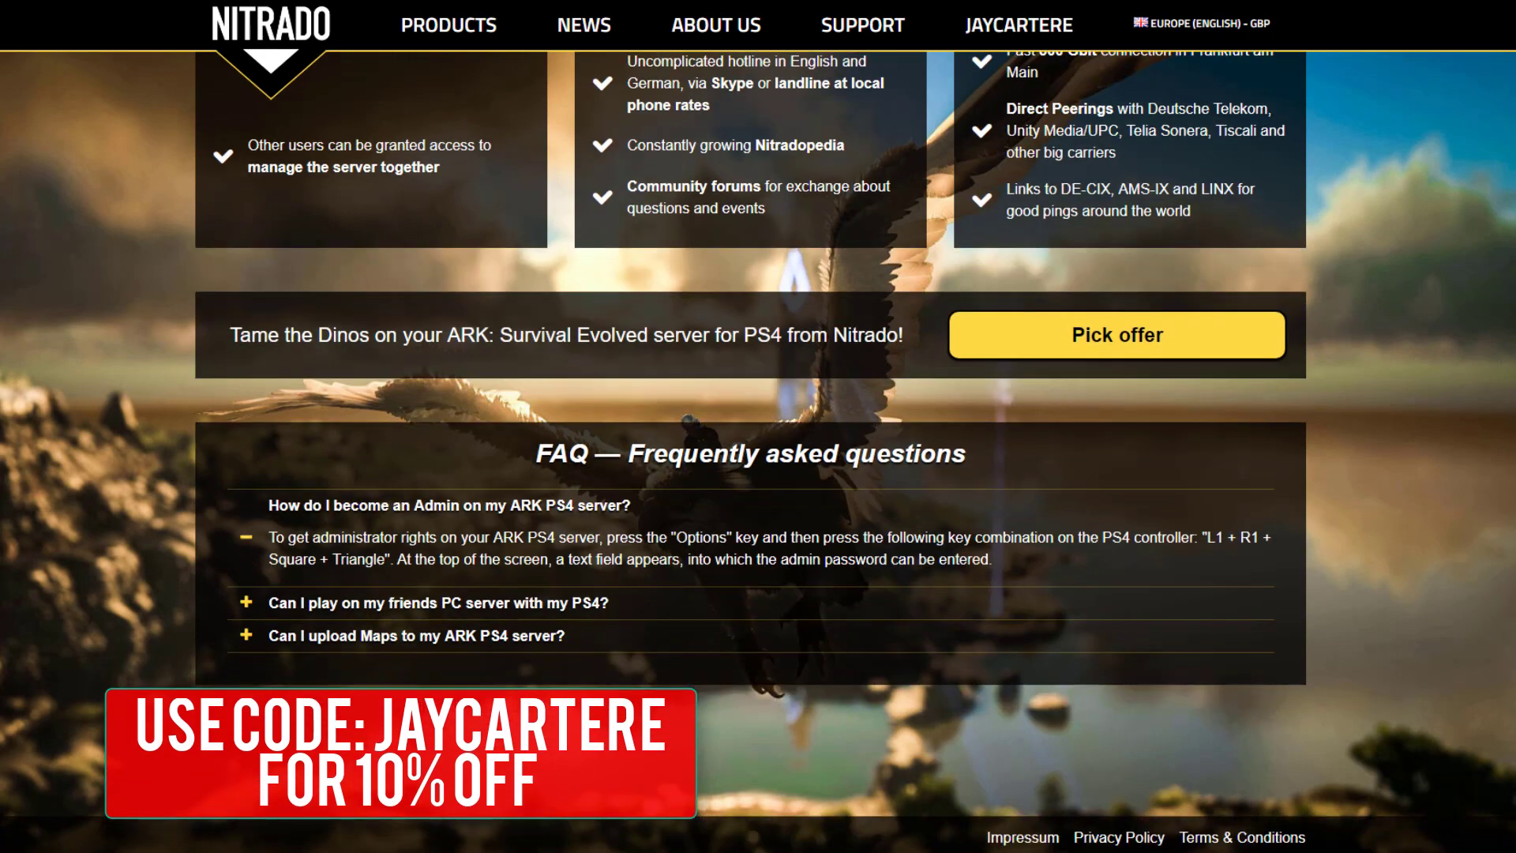
scroll(750, 394, "up", 1)
scroll(750, 427, "up", 2)
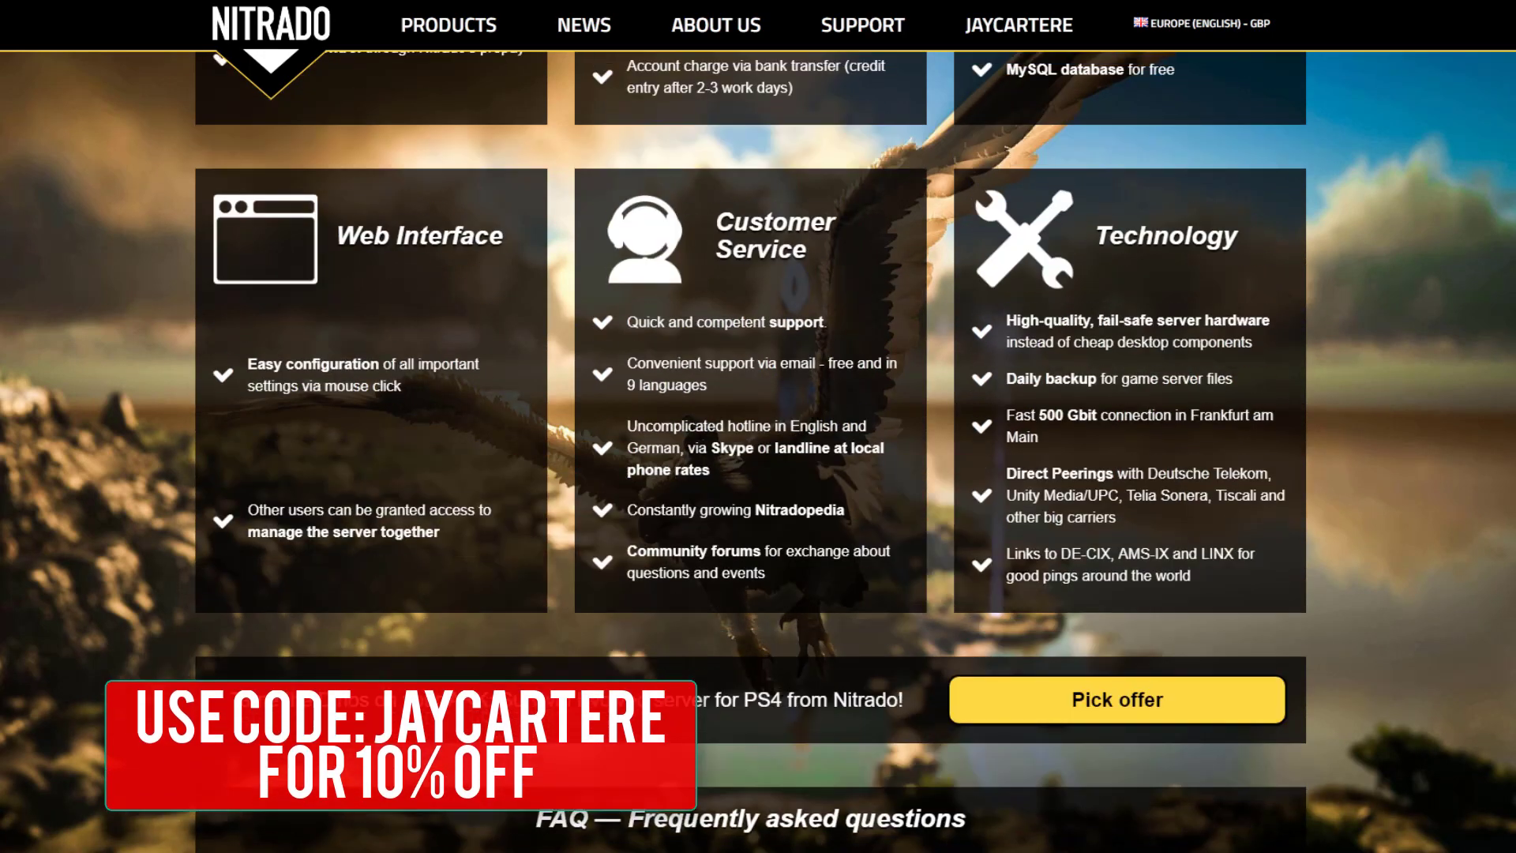
scroll(750, 427, "up", 2)
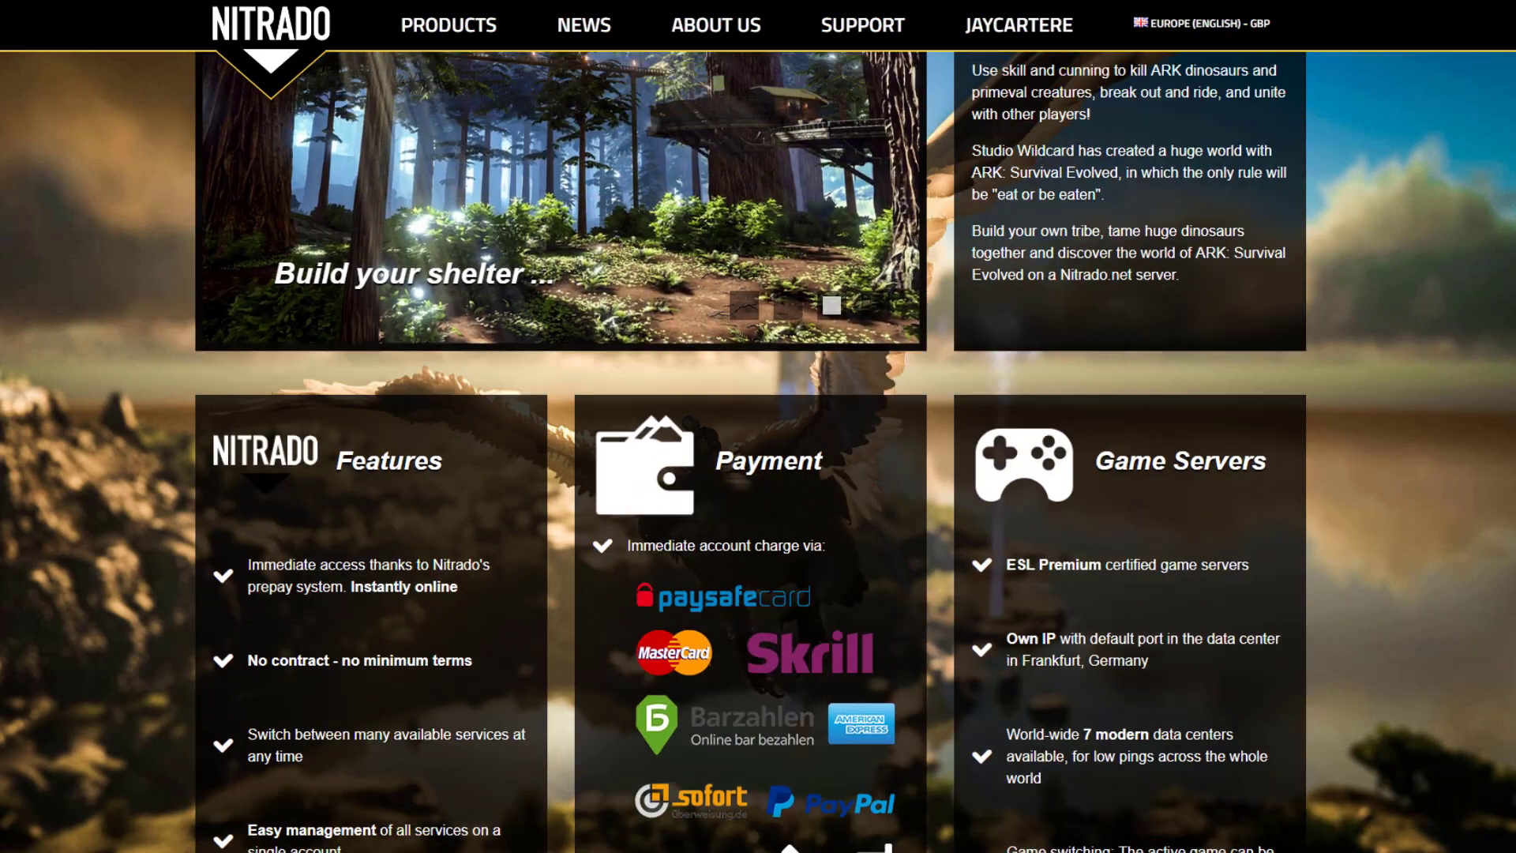
scroll(750, 427, "up", 5)
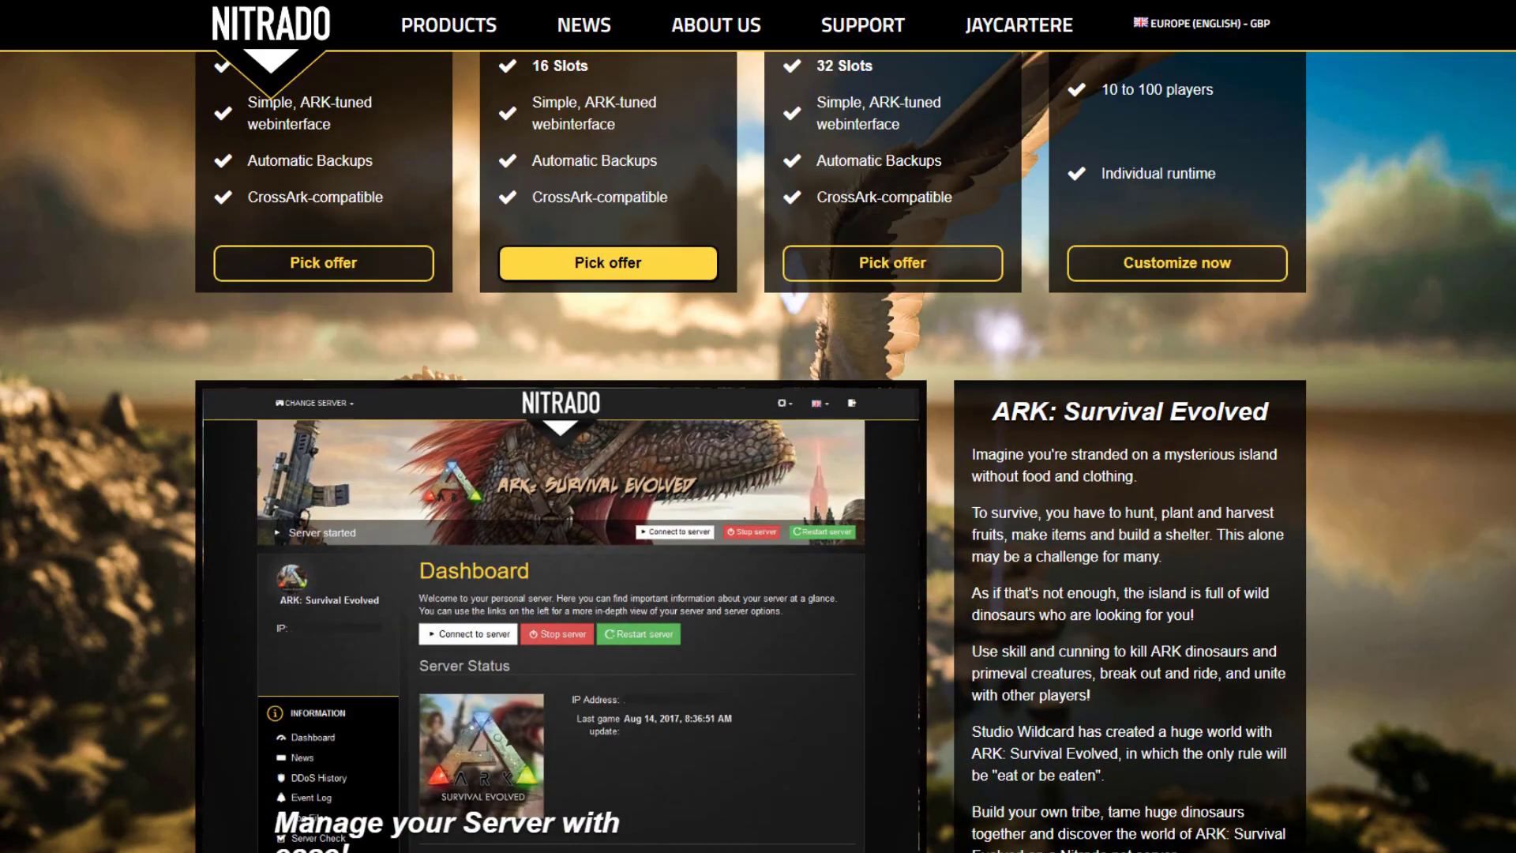
scroll(750, 426, "up", 6)
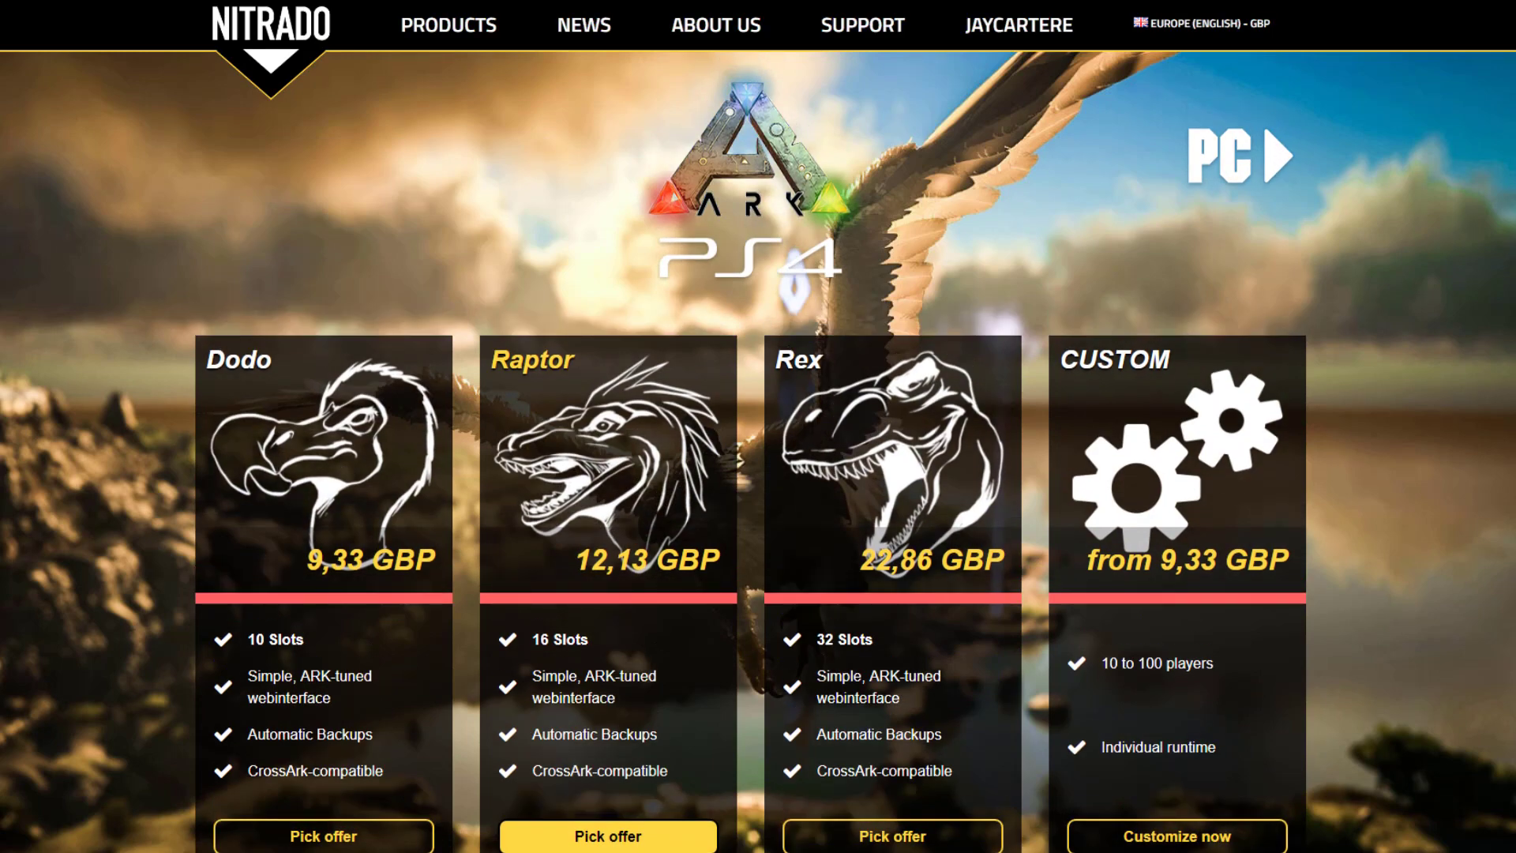
scroll(750, 427, "down", 7)
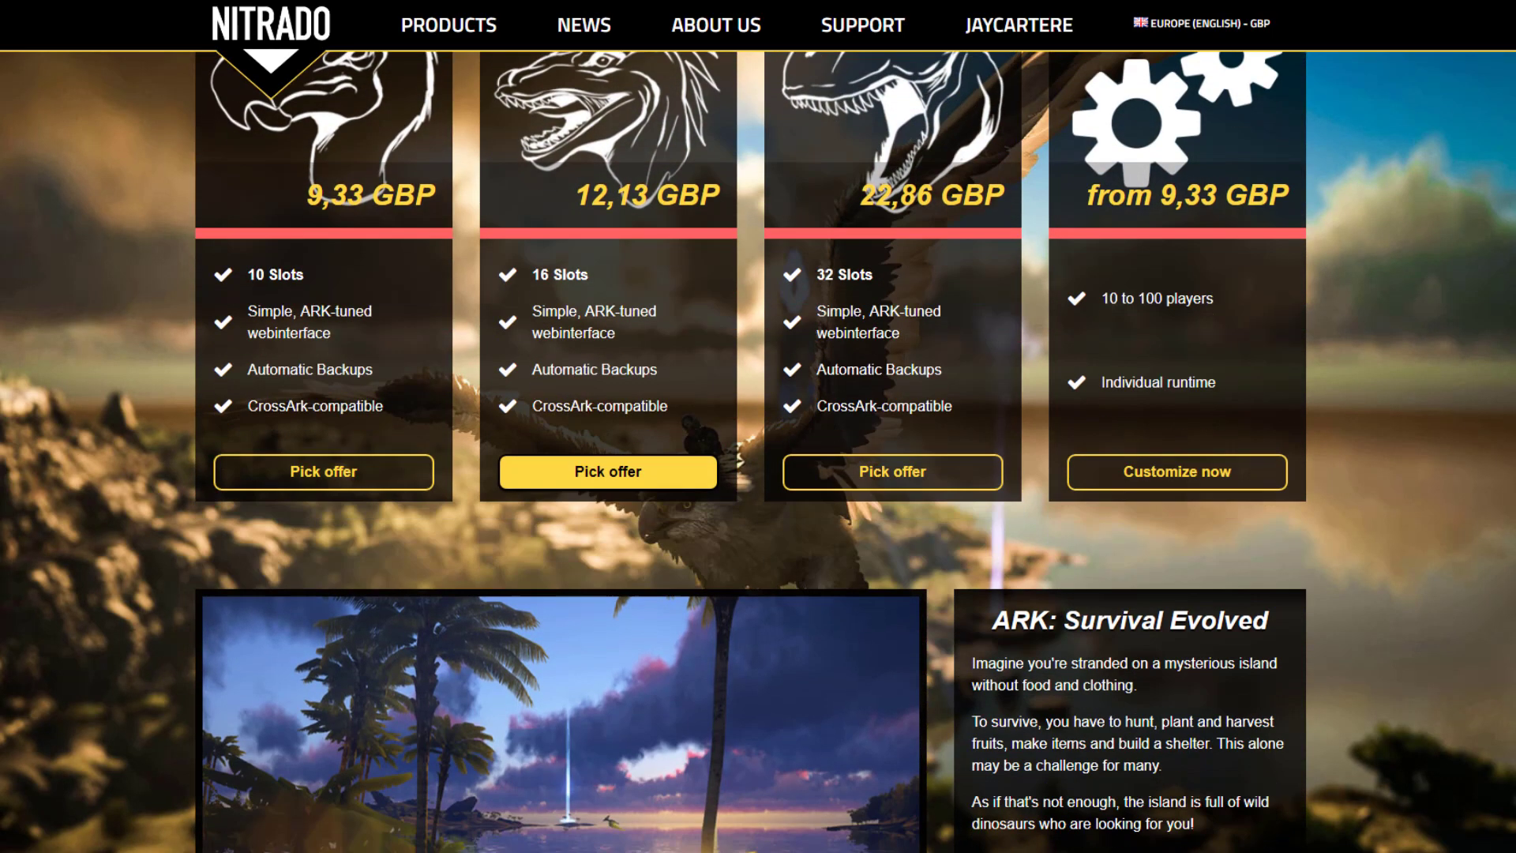
scroll(750, 428, "down", 7)
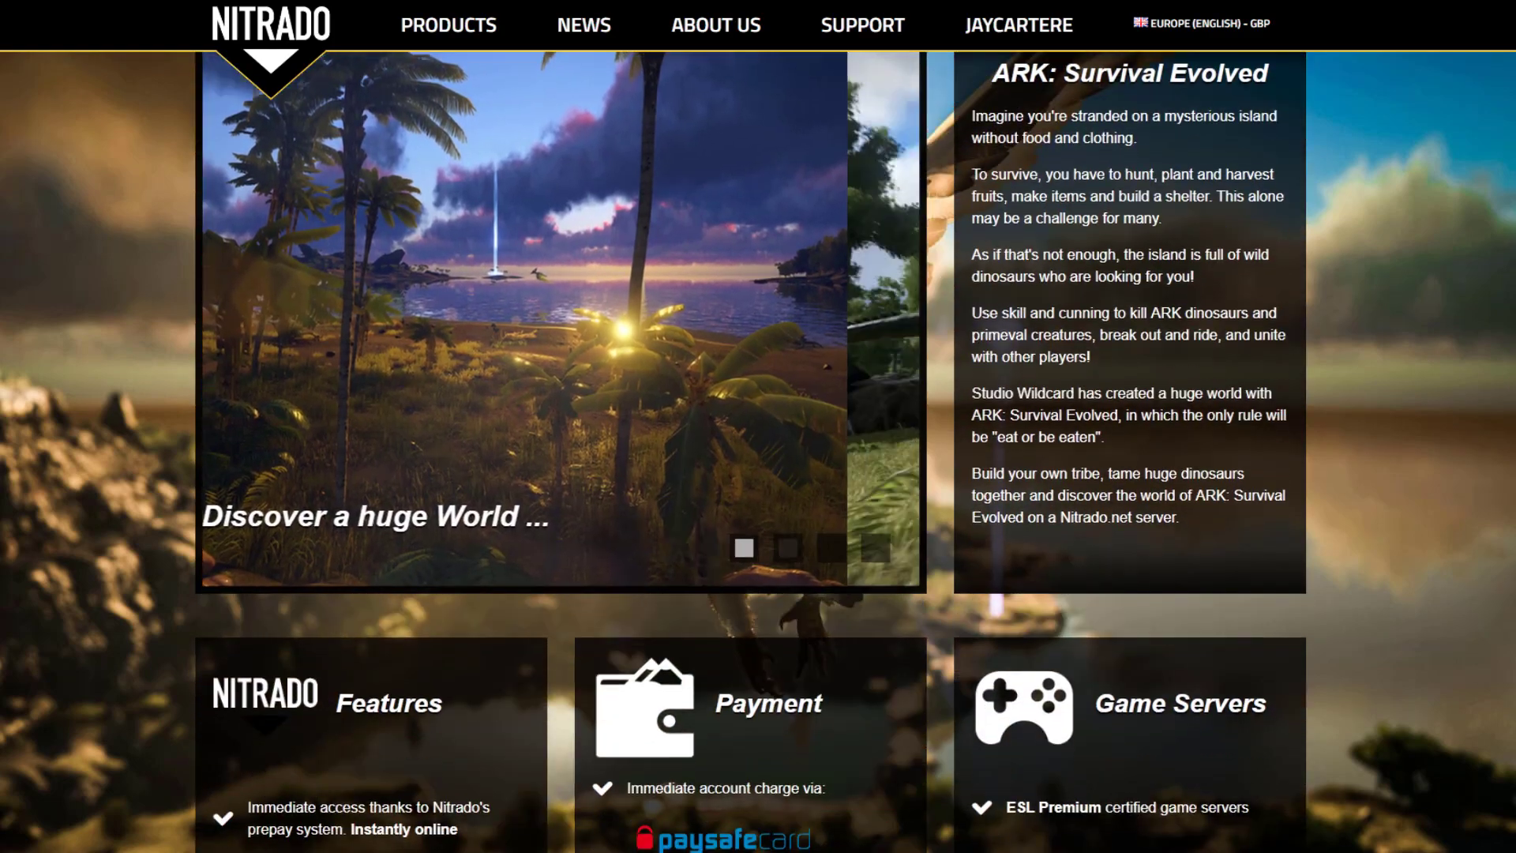
scroll(750, 428, "down", 7)
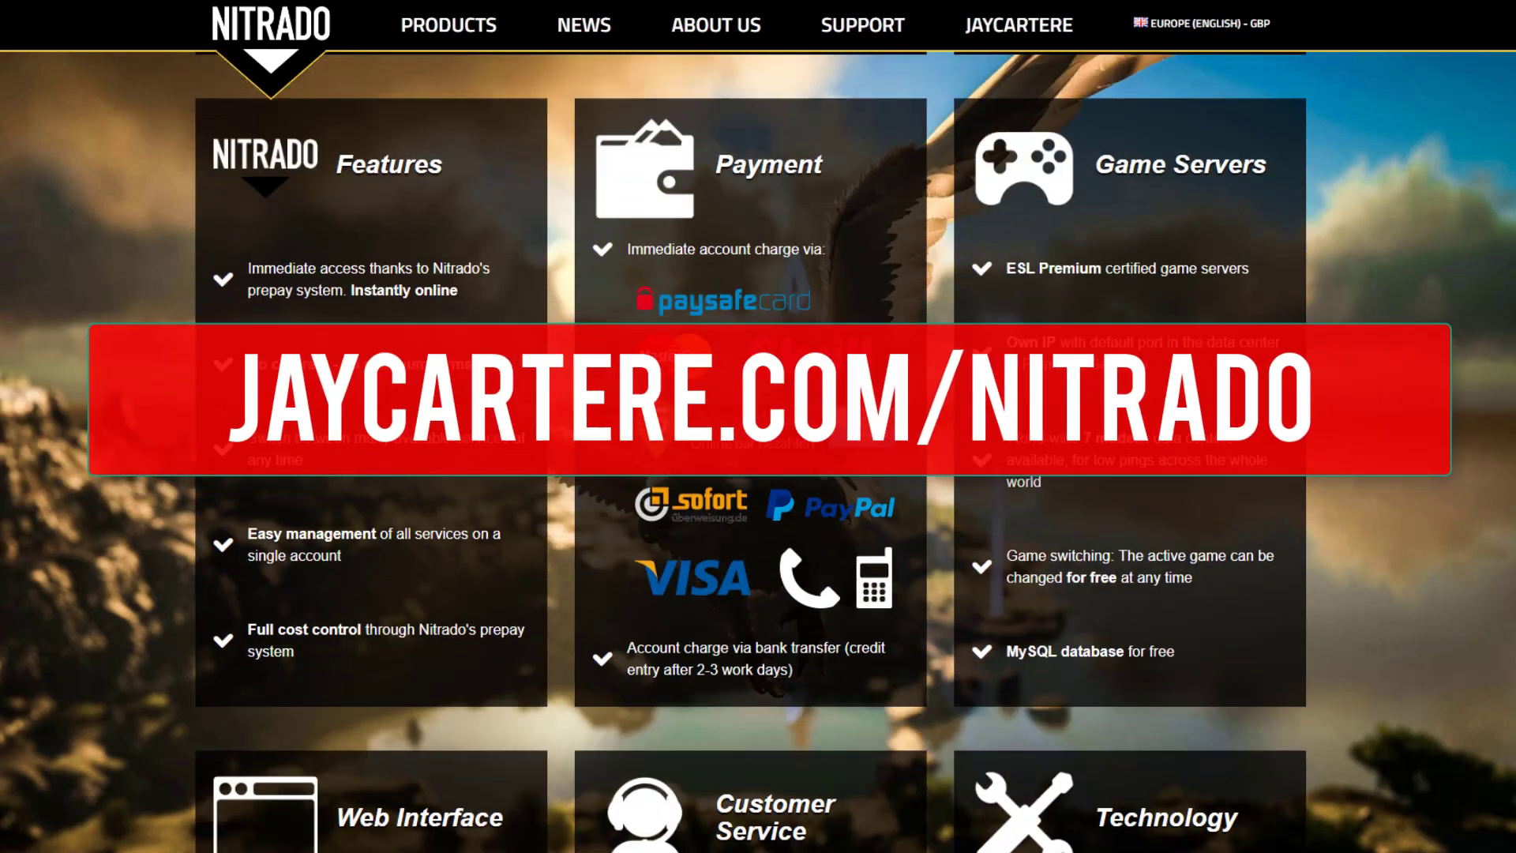
scroll(750, 427, "down", 6)
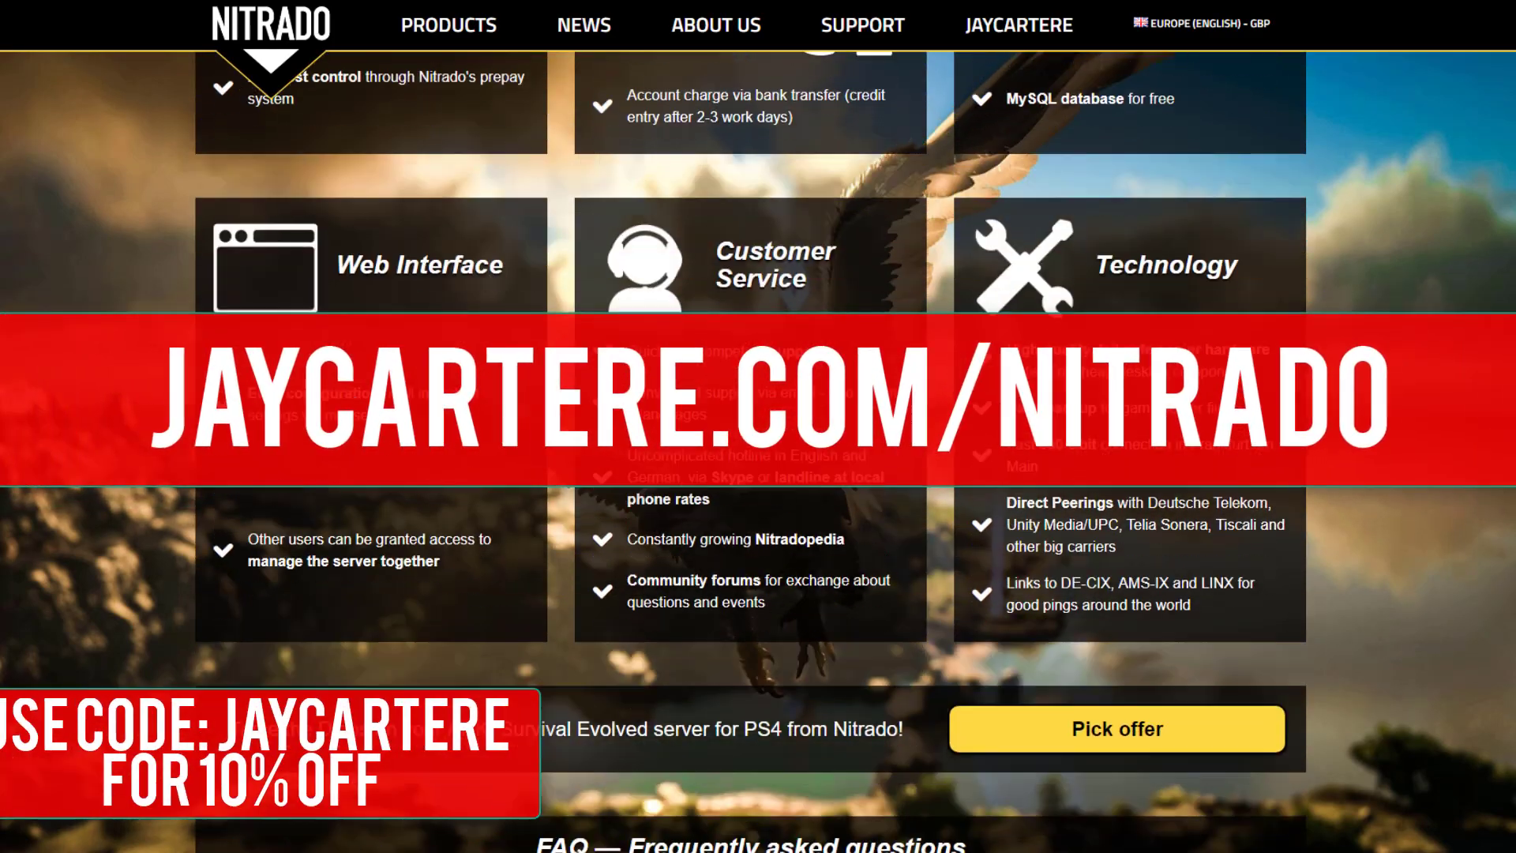
scroll(750, 427, "down", 2)
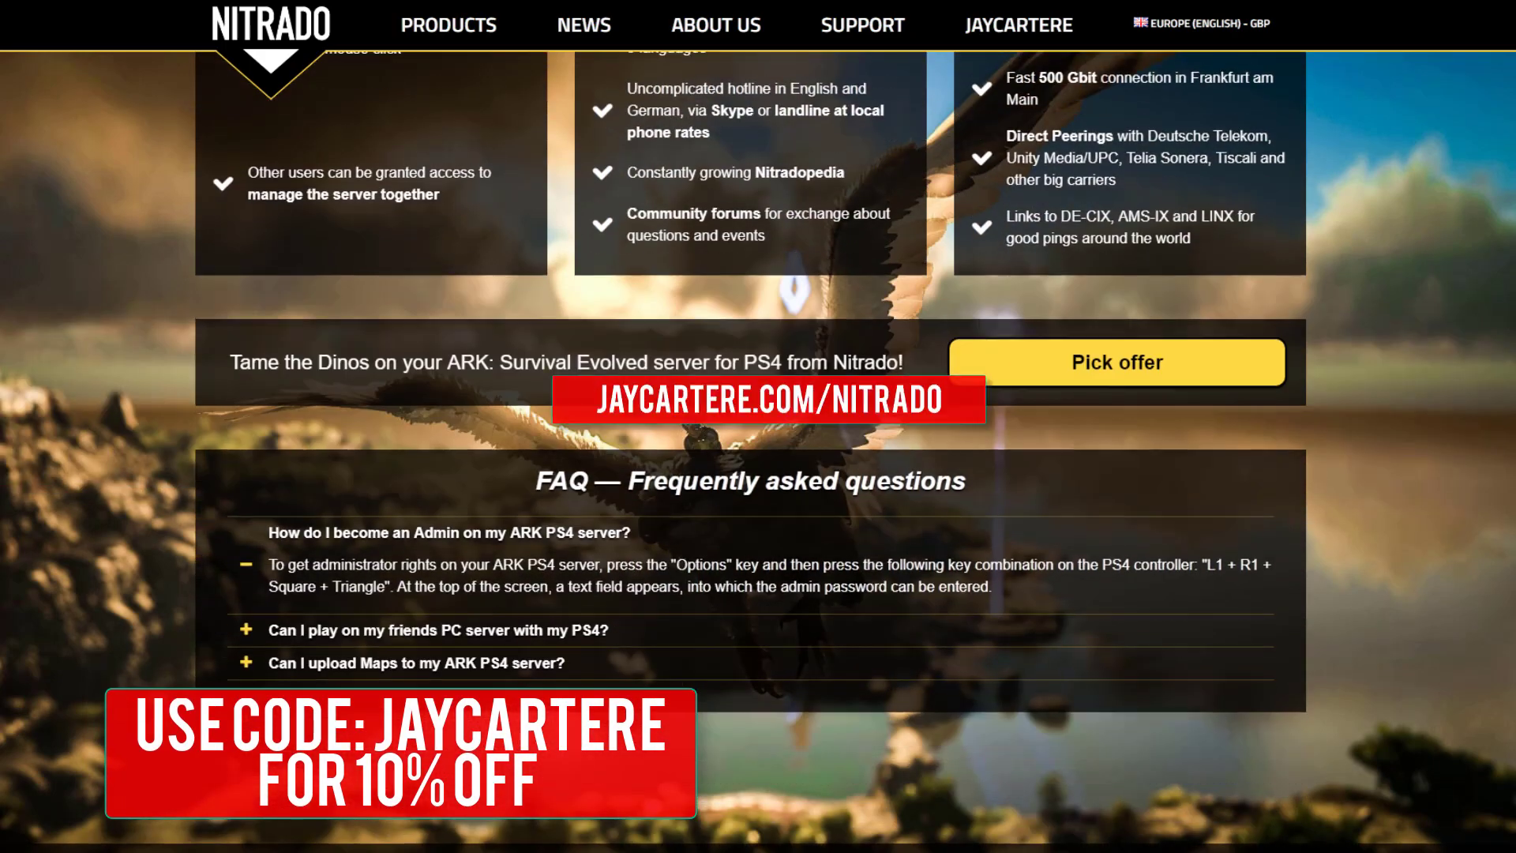